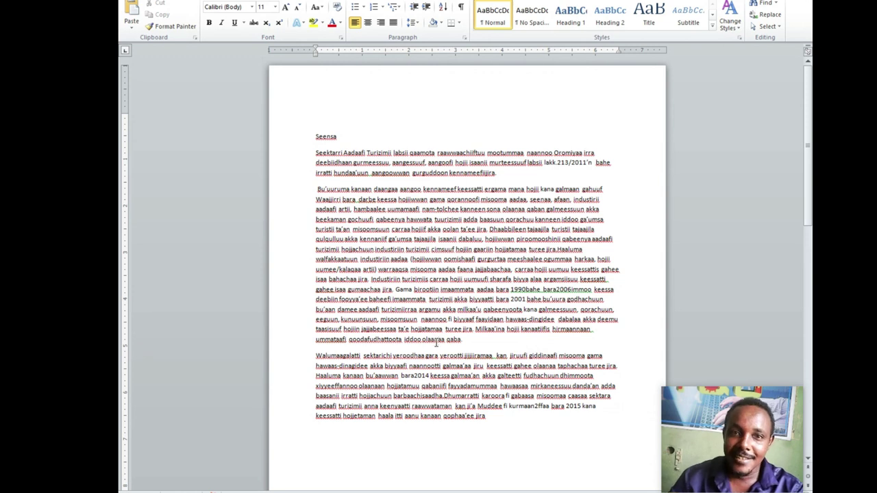
# Step: Scroll through the essay and briefly select part of its opening paragraphs
pyautogui.scroll(-3, 423, 281)
pyautogui.scroll(-10, 424, 282)
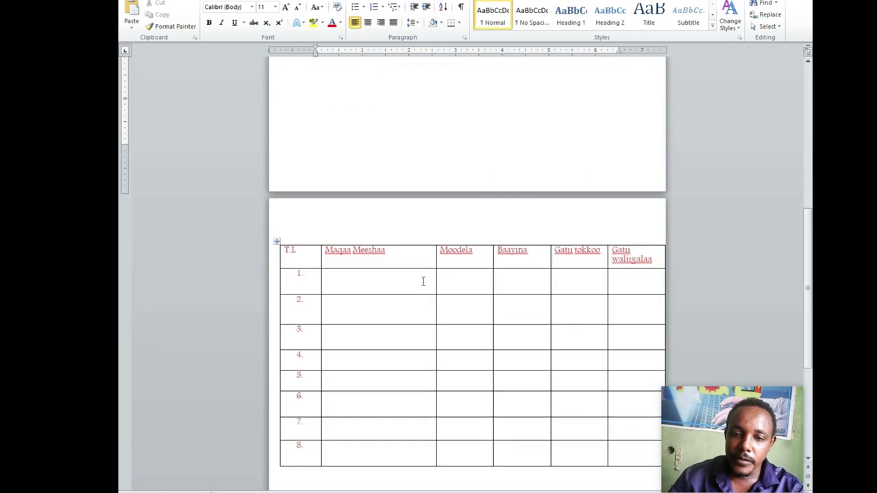
pyautogui.scroll(5, 423, 281)
pyautogui.scroll(7, 424, 282)
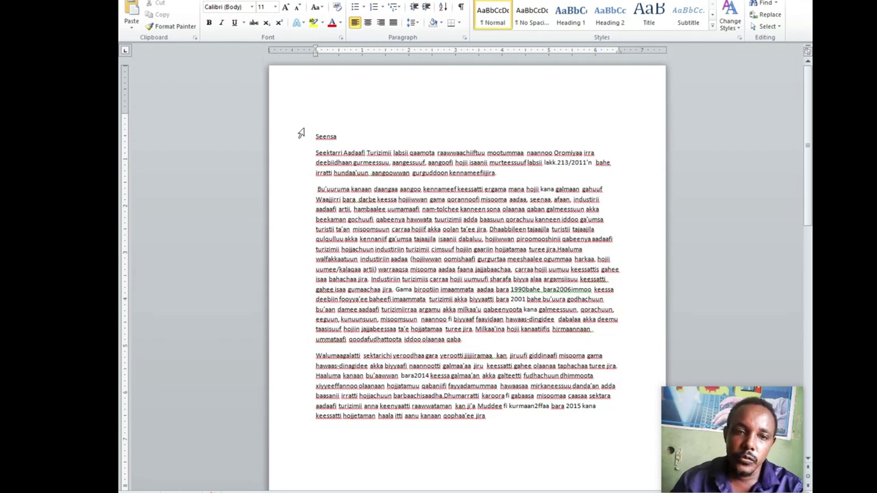
pyautogui.moveTo(619, 156); pyautogui.dragTo(628, 224)
pyautogui.click(629, 224)
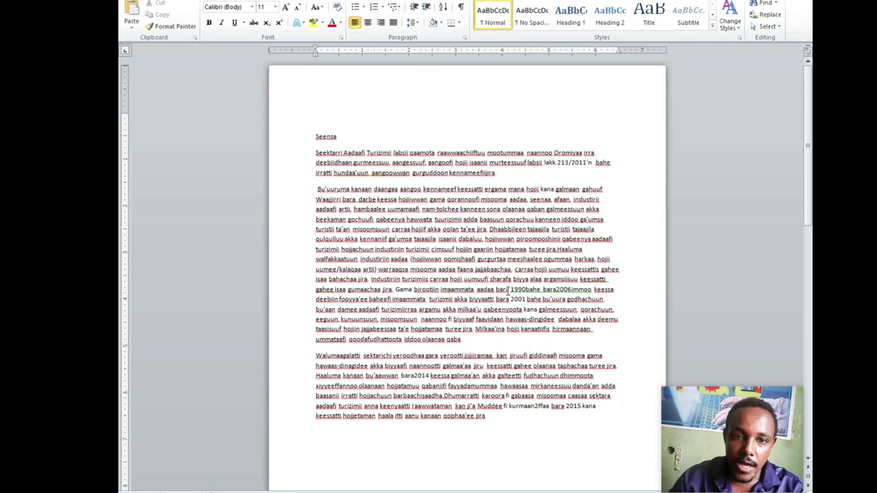
# Step: Inspect the item table's first-row cells, then return to the essay text
pyautogui.scroll(-4, 411, 274)
pyautogui.scroll(-9, 383, 254)
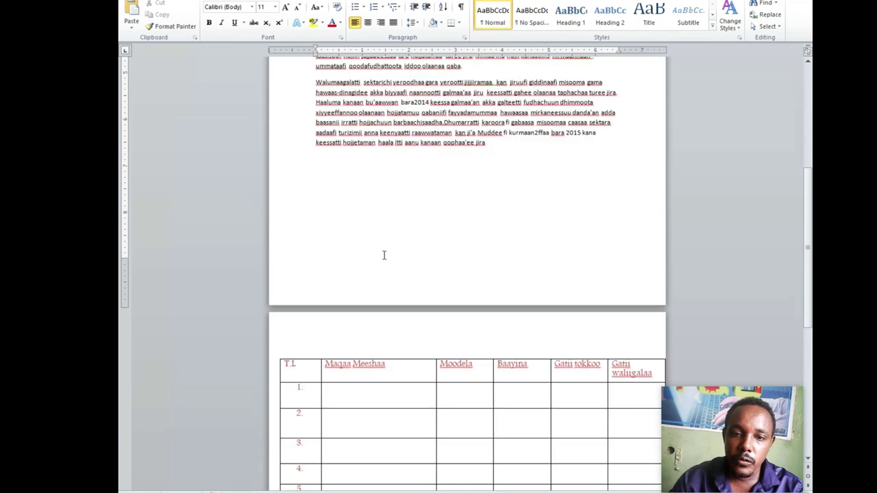
pyautogui.scroll(-9, 383, 257)
pyautogui.scroll(-3, 384, 258)
pyautogui.scroll(6, 383, 258)
pyautogui.scroll(6, 385, 265)
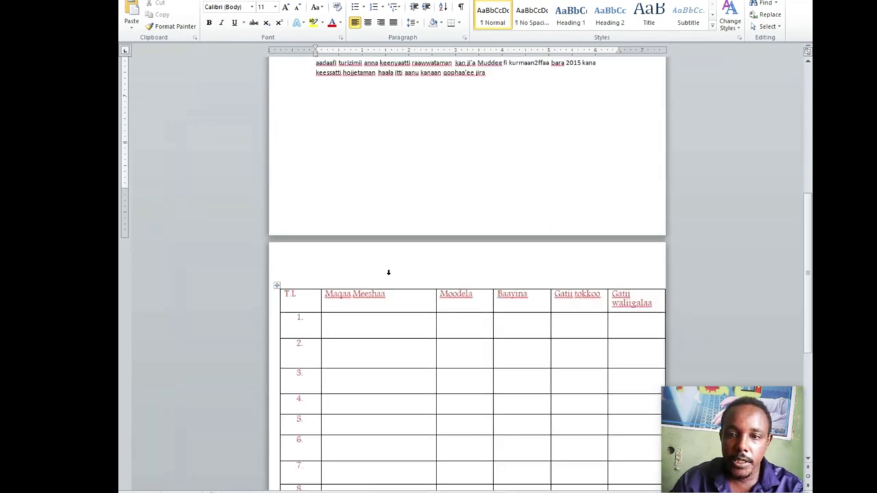
pyautogui.click(423, 331)
pyautogui.scroll(-3, 425, 327)
pyautogui.scroll(-5, 425, 323)
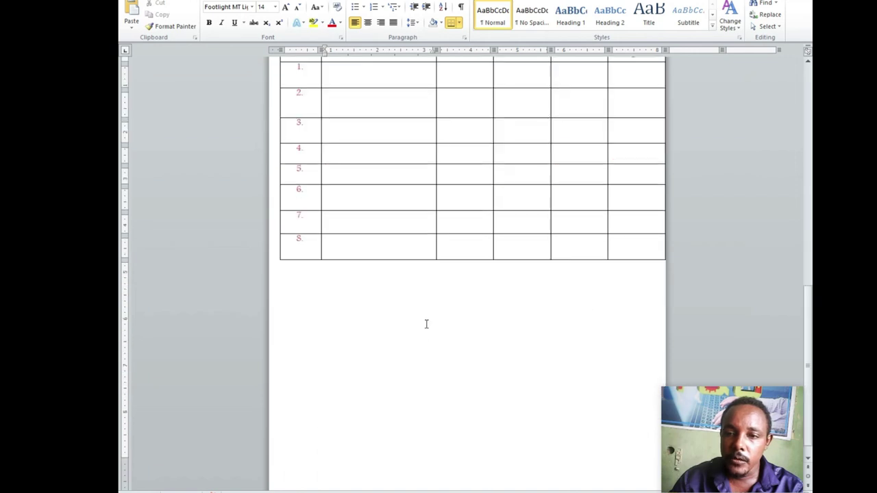
pyautogui.scroll(3, 655, 250)
pyautogui.click(636, 226)
pyautogui.scroll(3, 681, 295)
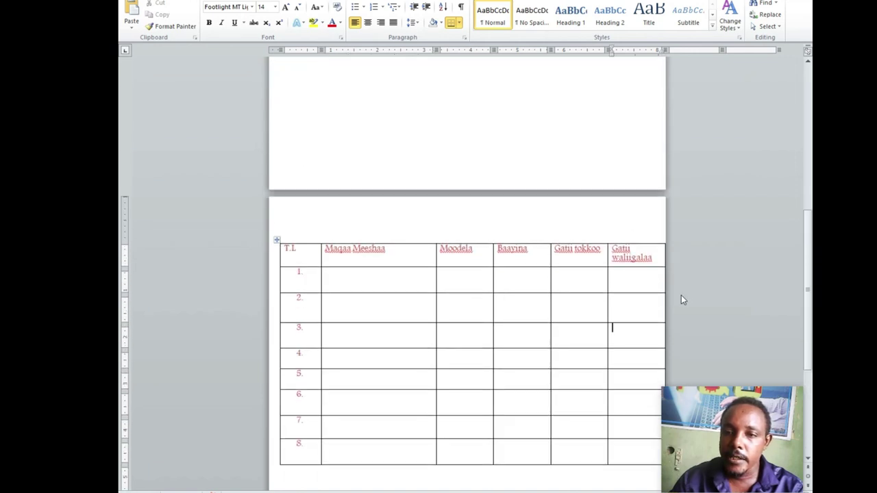
pyautogui.click(640, 280)
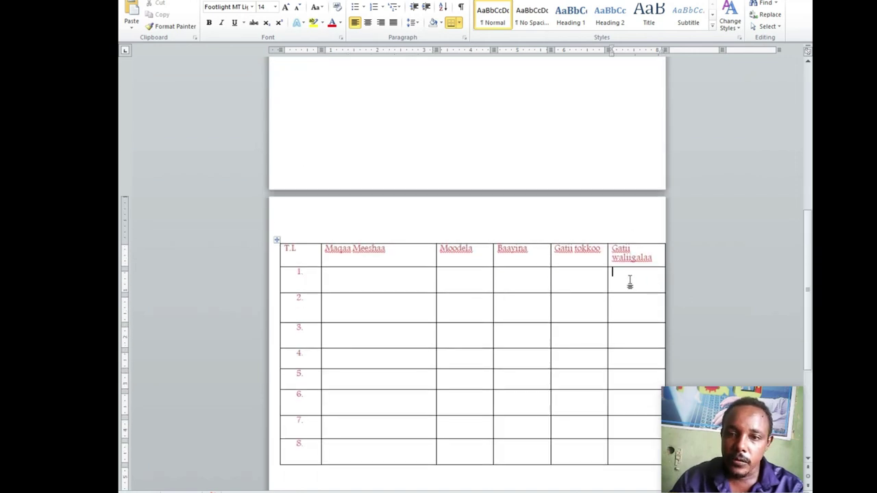
pyautogui.scroll(4, 577, 170)
pyautogui.scroll(4, 548, 219)
pyautogui.scroll(3, 515, 263)
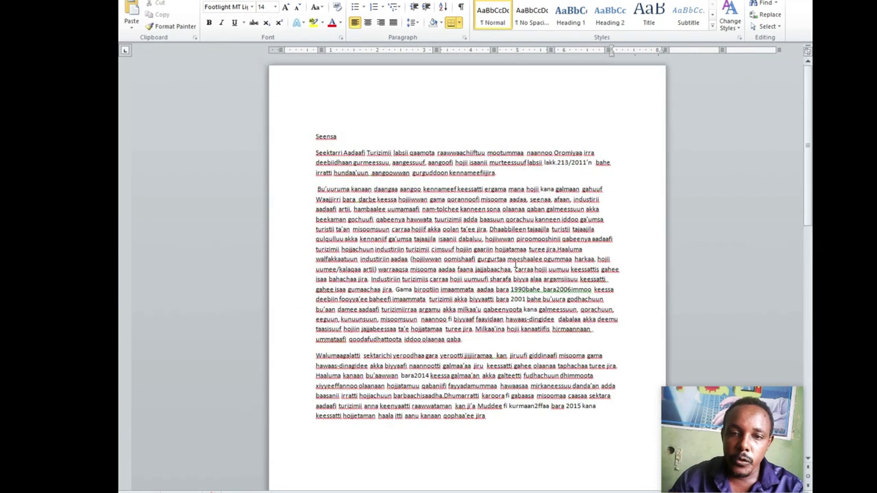
pyautogui.click(453, 233)
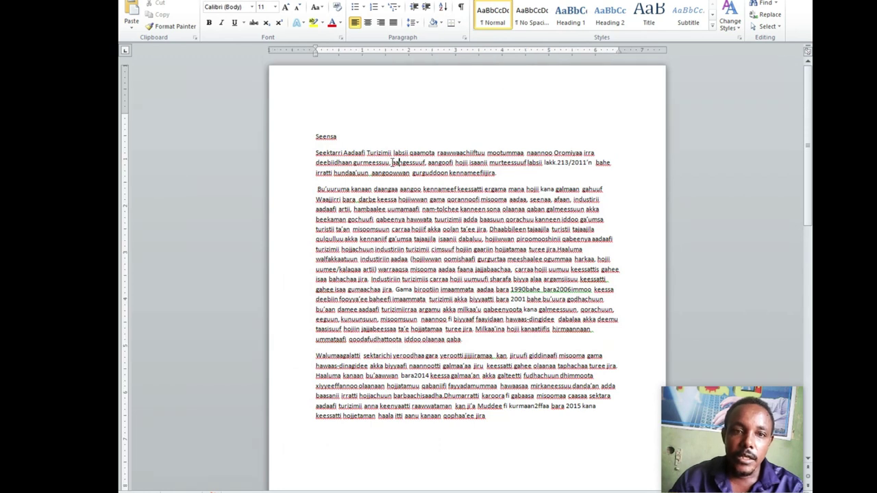
# Step: Step through row 1 of the Baayina, Moodela, Gatu tokkoo and Maqaa Meeshaa columns
pyautogui.scroll(-4, 507, 274)
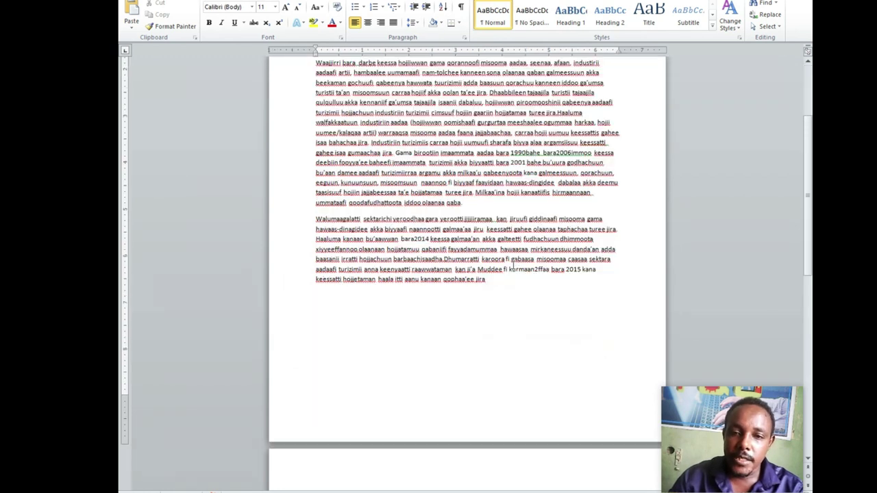
pyautogui.scroll(-5, 521, 281)
pyautogui.scroll(-2, 511, 220)
pyautogui.click(516, 205)
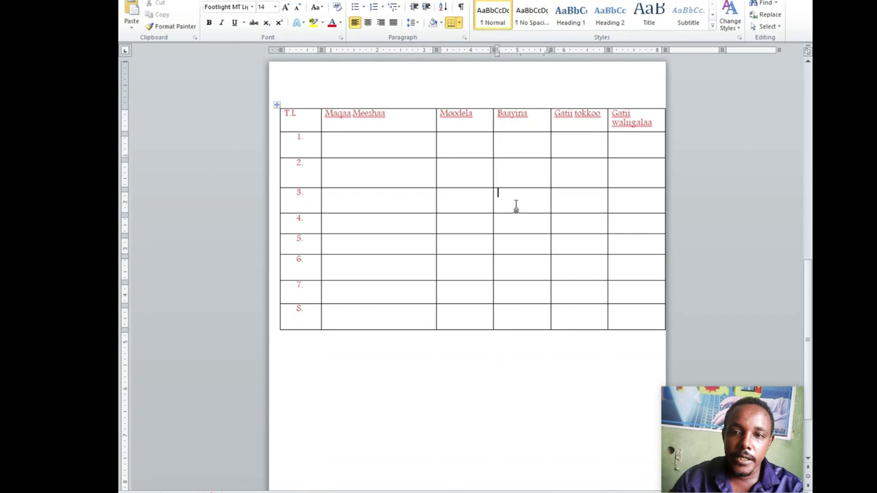
pyautogui.scroll(2, 587, 225)
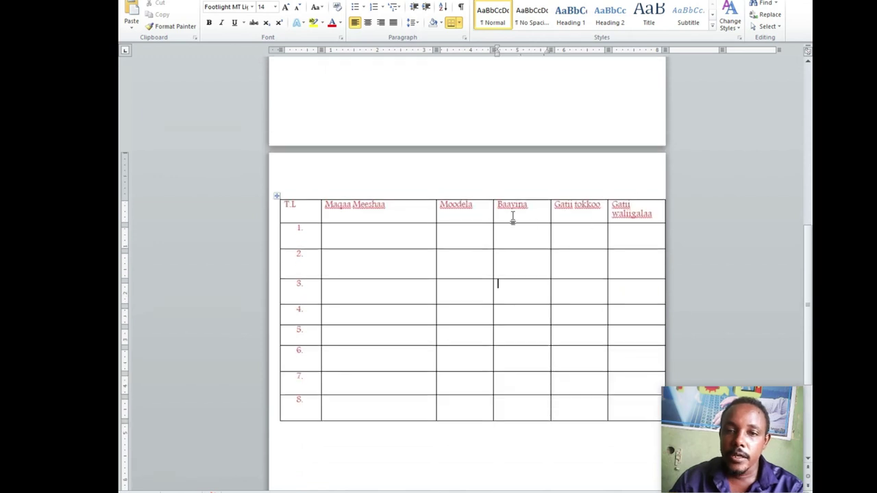
pyautogui.scroll(3, 507, 209)
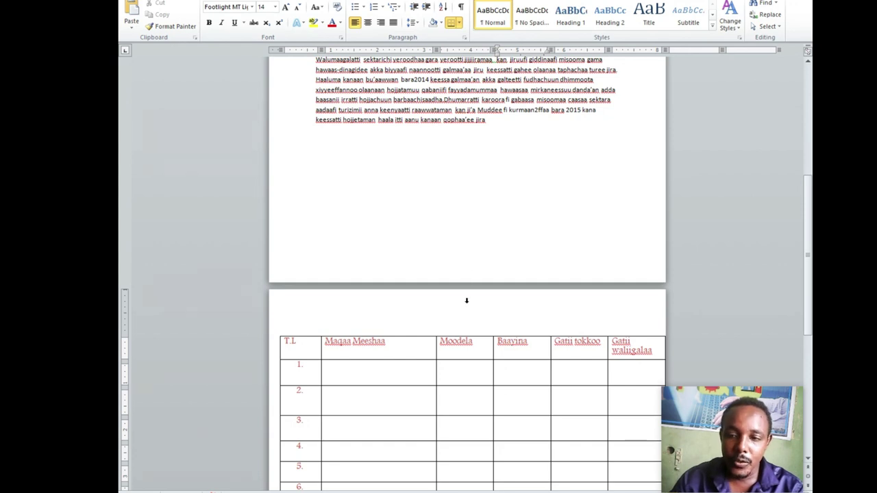
pyautogui.click(491, 384)
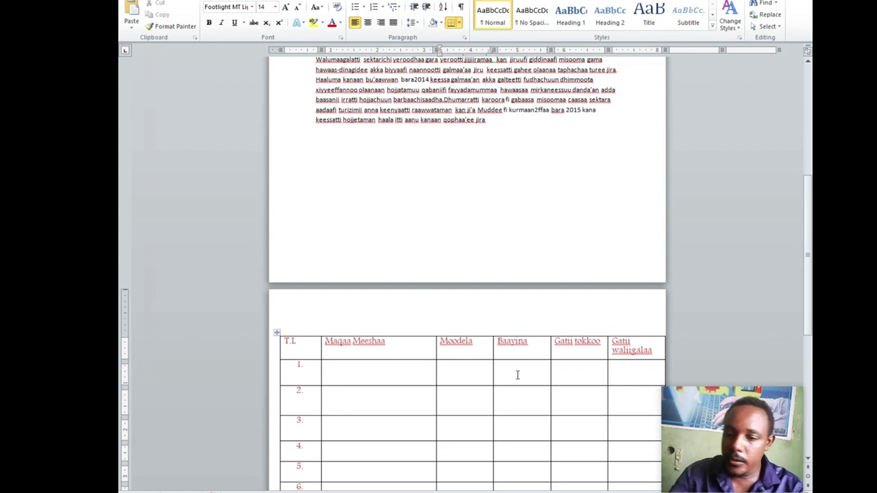
pyautogui.scroll(5, 519, 337)
pyautogui.scroll(3, 519, 337)
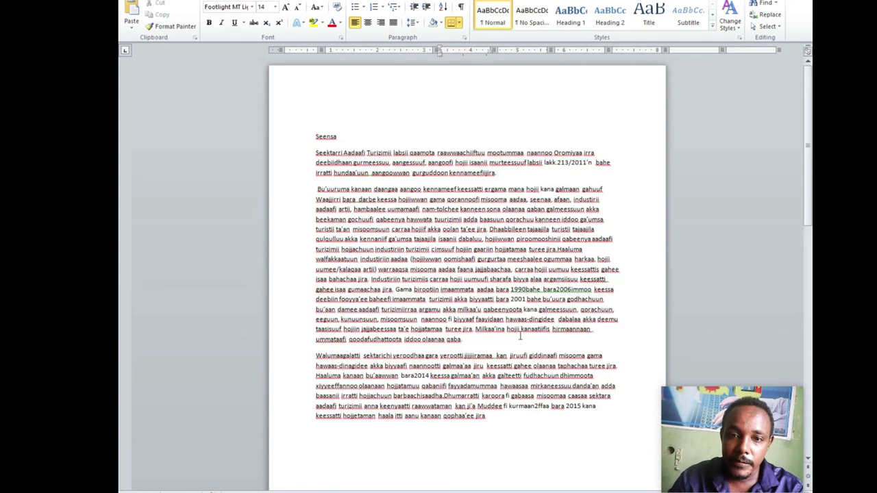
pyautogui.scroll(-4, 534, 358)
pyautogui.scroll(-8, 537, 359)
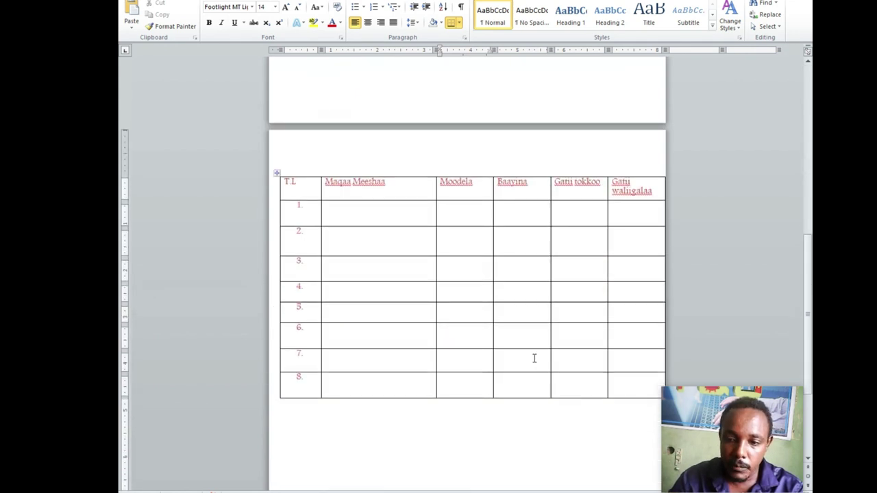
pyautogui.scroll(2, 534, 358)
pyautogui.click(580, 288)
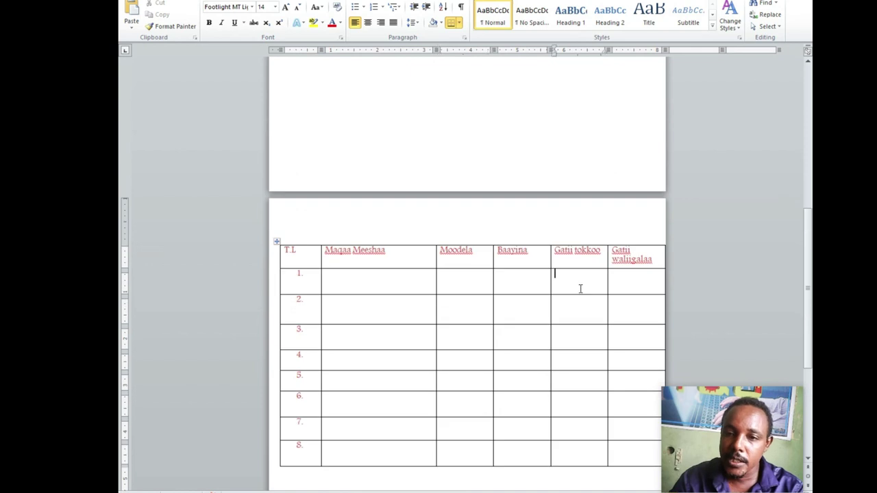
pyautogui.click(513, 287)
pyautogui.click(642, 287)
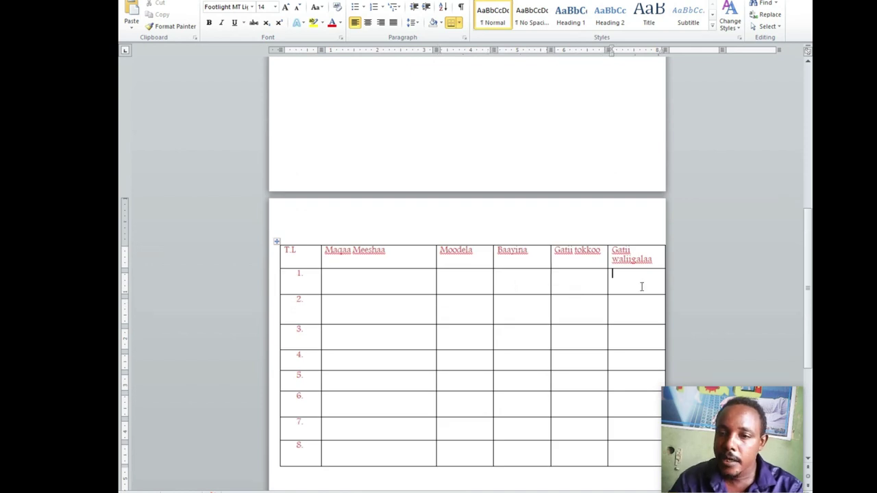
pyautogui.click(468, 281)
pyautogui.click(347, 282)
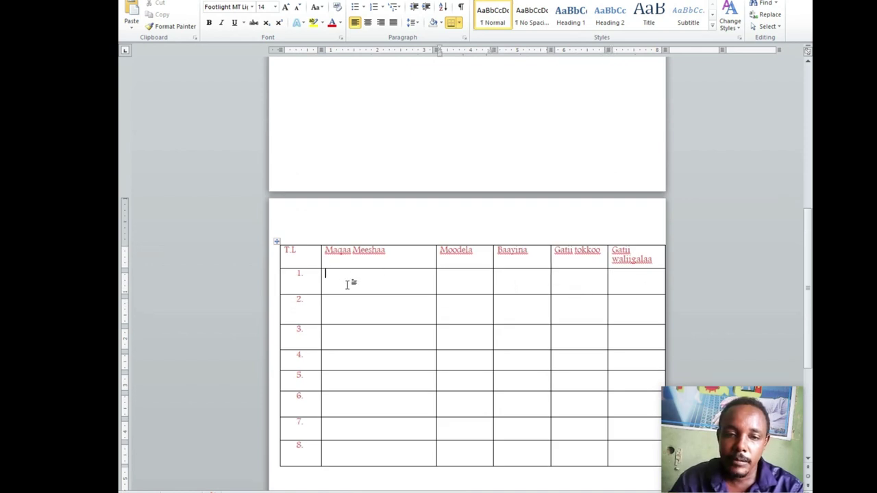
pyautogui.scroll(3, 347, 284)
pyautogui.scroll(6, 347, 283)
pyautogui.scroll(1, 346, 281)
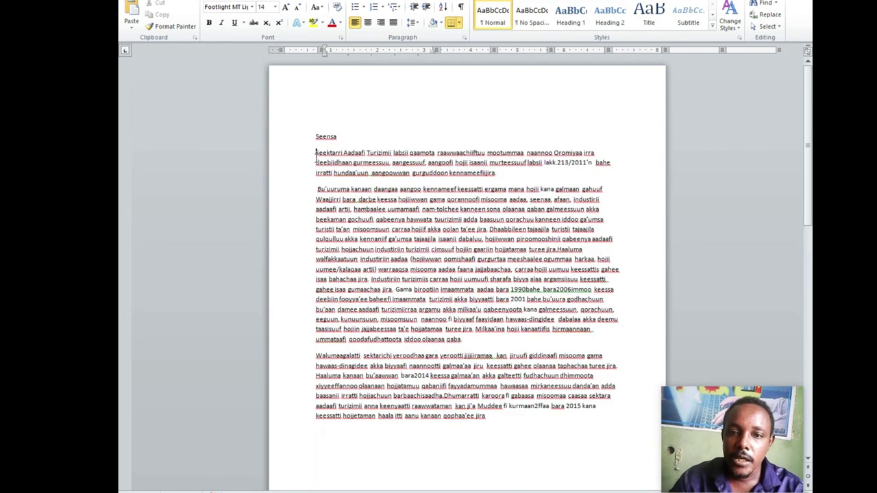
# Step: Select the essay from Seensa to the end and apply Times New Roman, 12 pt
pyautogui.moveTo(313, 155); pyautogui.dragTo(637, 425)
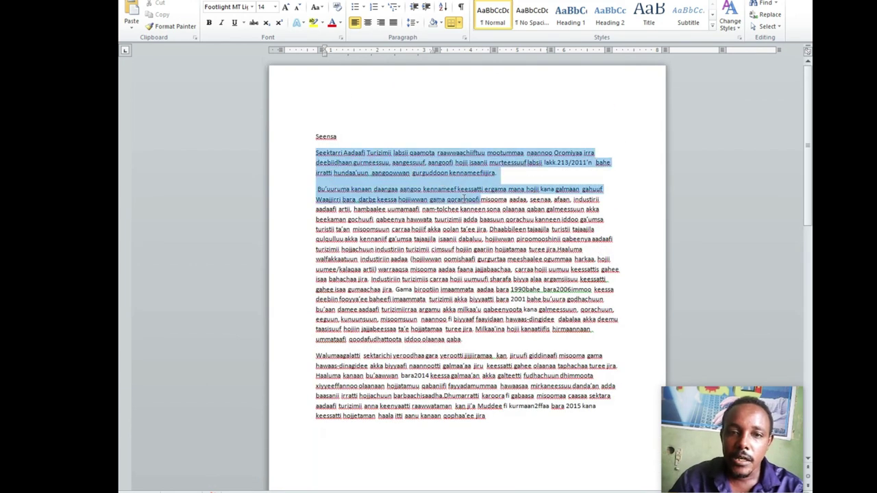
pyautogui.click(430, 278)
pyautogui.moveTo(317, 136); pyautogui.dragTo(569, 422)
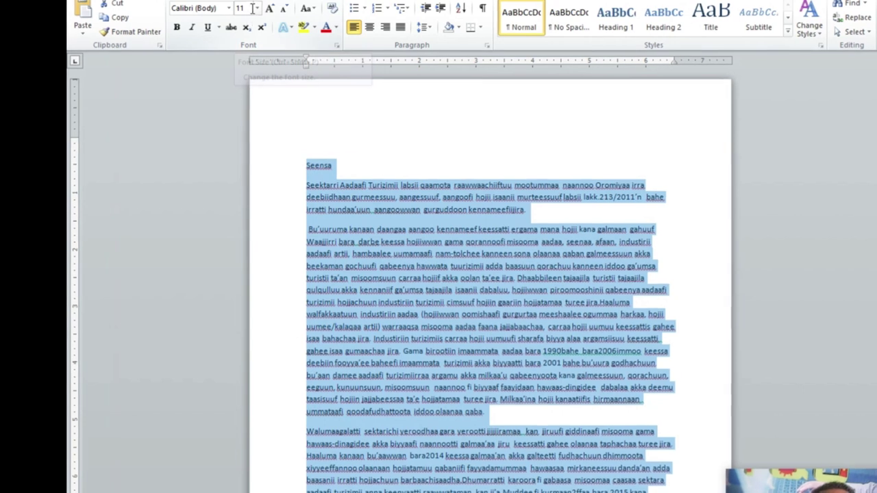
pyautogui.click(229, 9)
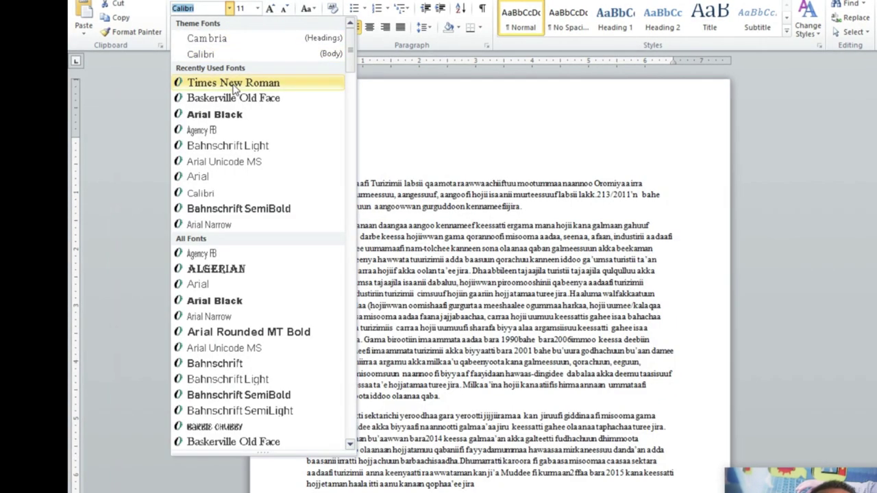
pyautogui.click(235, 83)
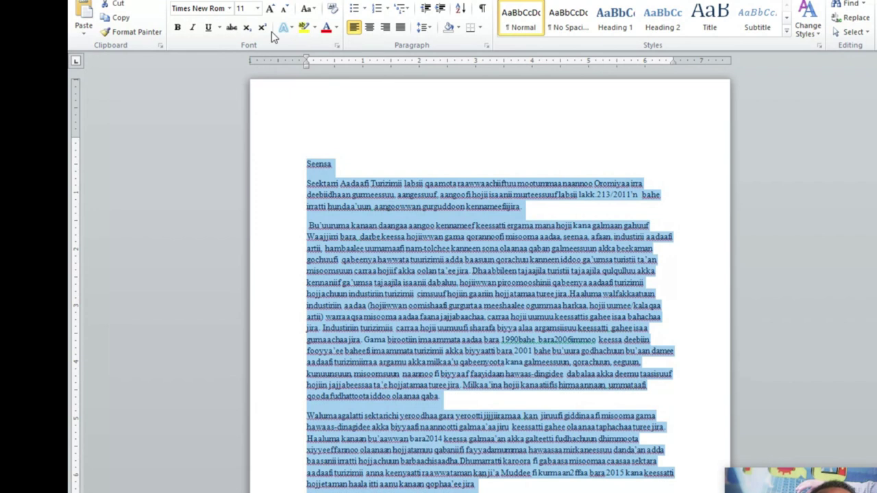
pyautogui.click(258, 8)
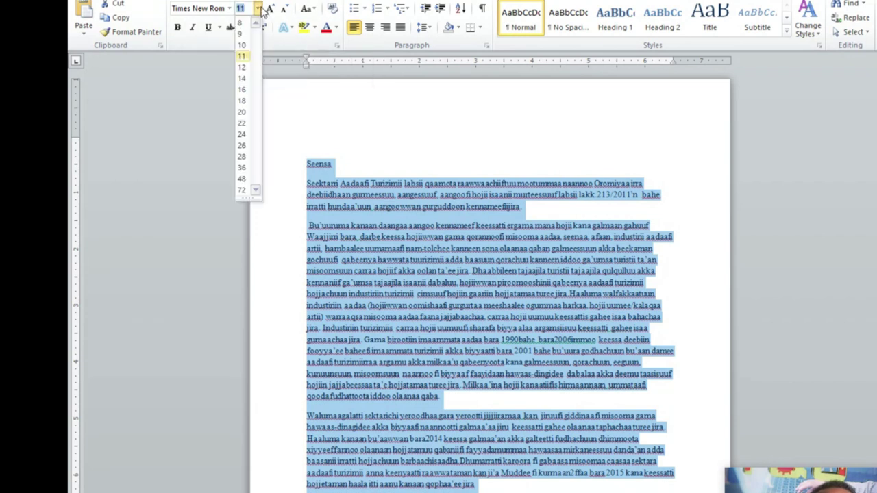
pyautogui.click(243, 67)
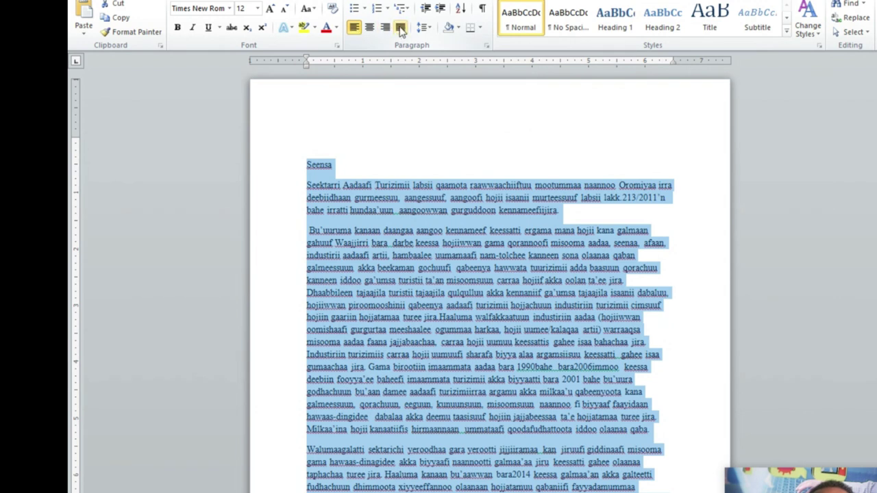
# Step: Apply Justify alignment to the selected essay text, then deselect it
pyautogui.click(401, 29)
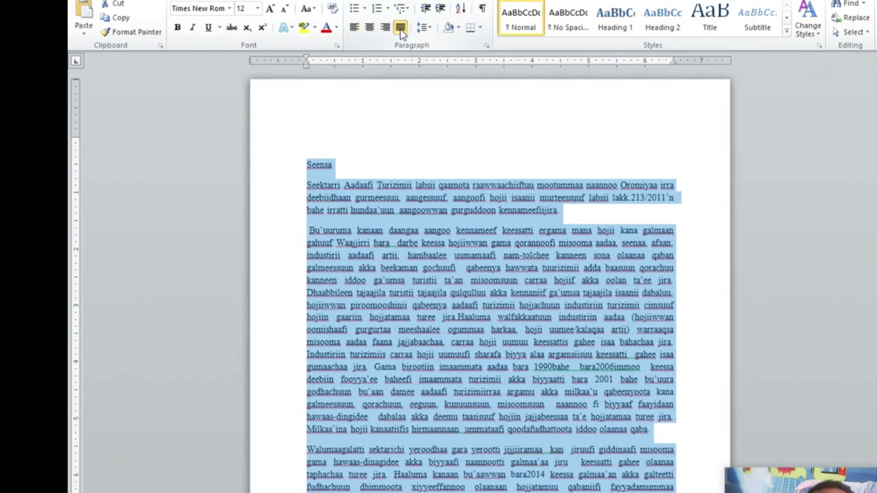
pyautogui.click(356, 29)
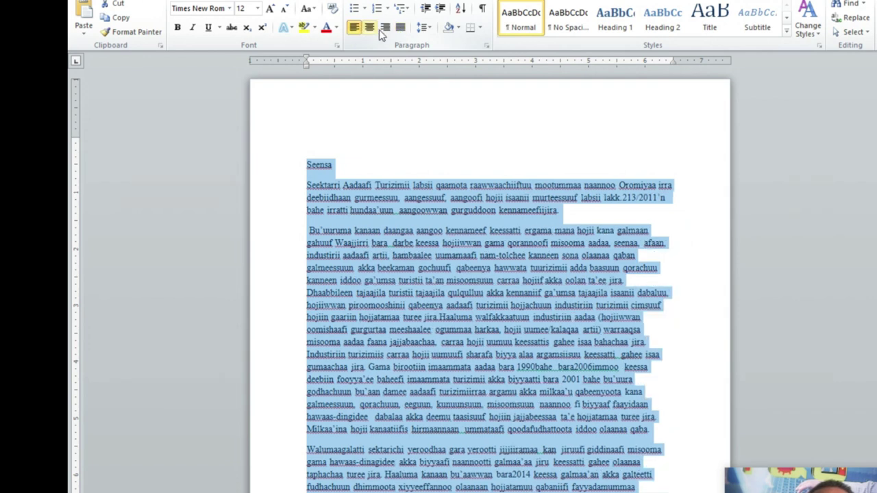
pyautogui.click(401, 29)
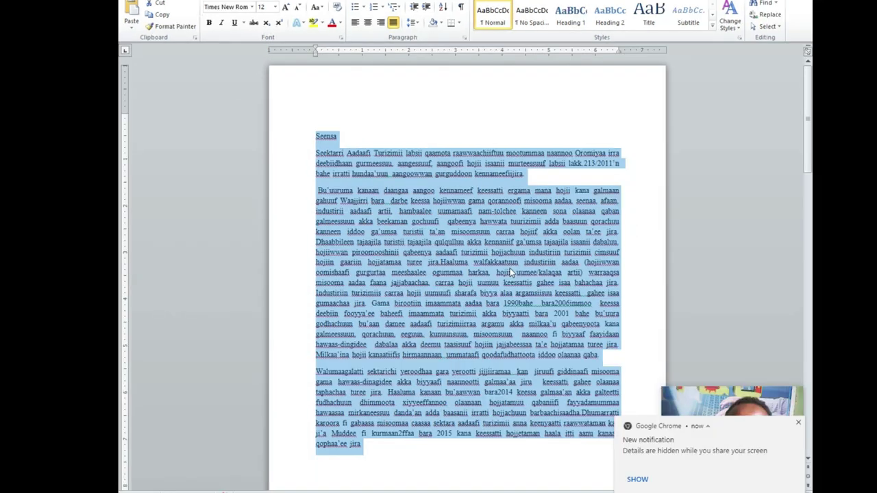
pyautogui.click(509, 268)
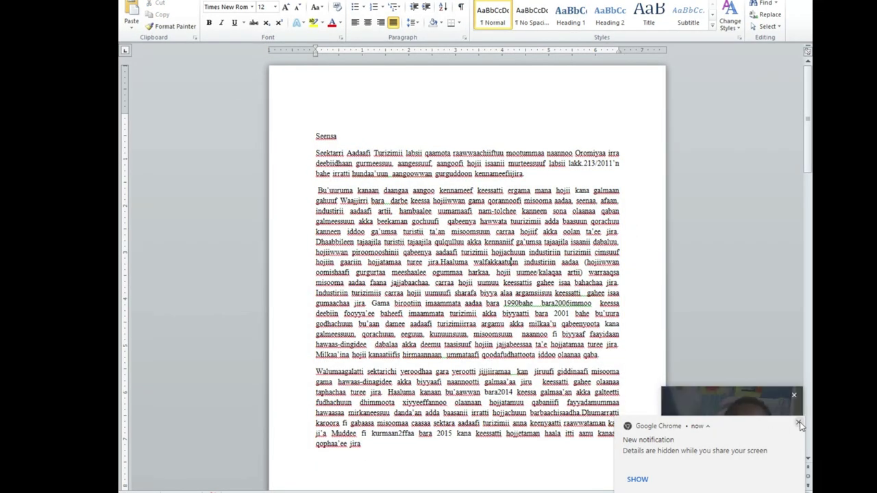
pyautogui.click(390, 211)
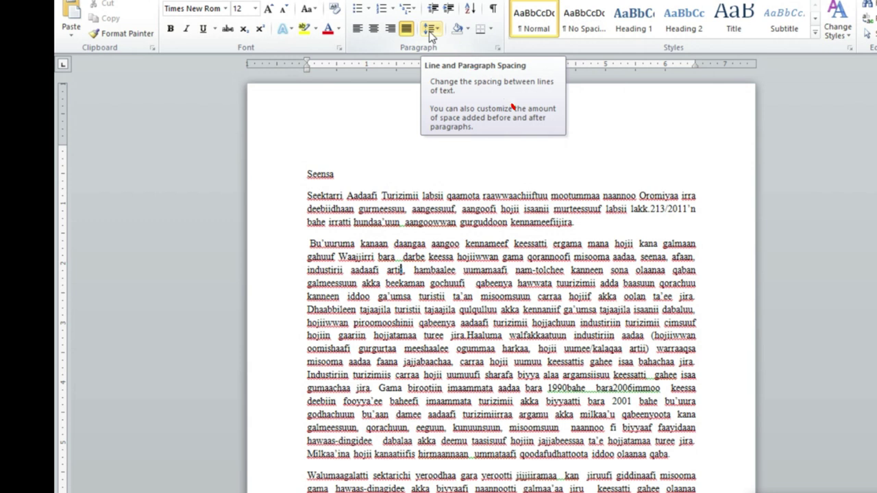
# Step: Set the second paragraph's line spacing to 1.5
pyautogui.click(438, 30)
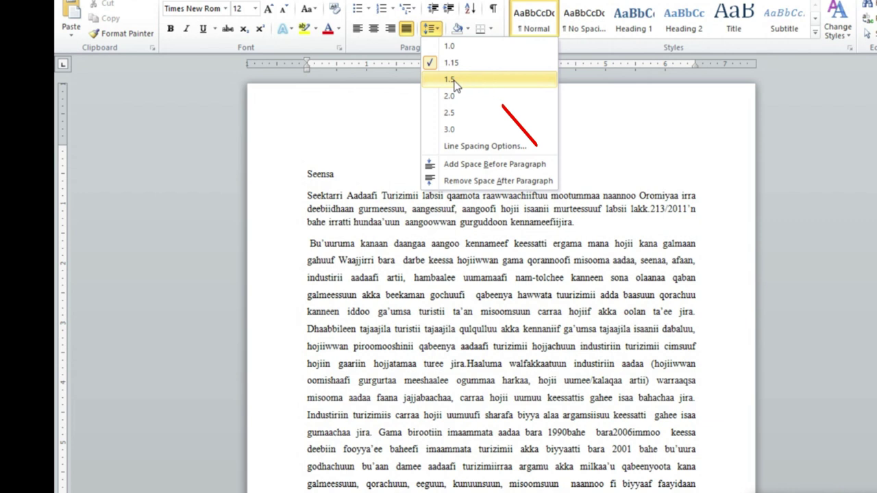
pyautogui.click(452, 80)
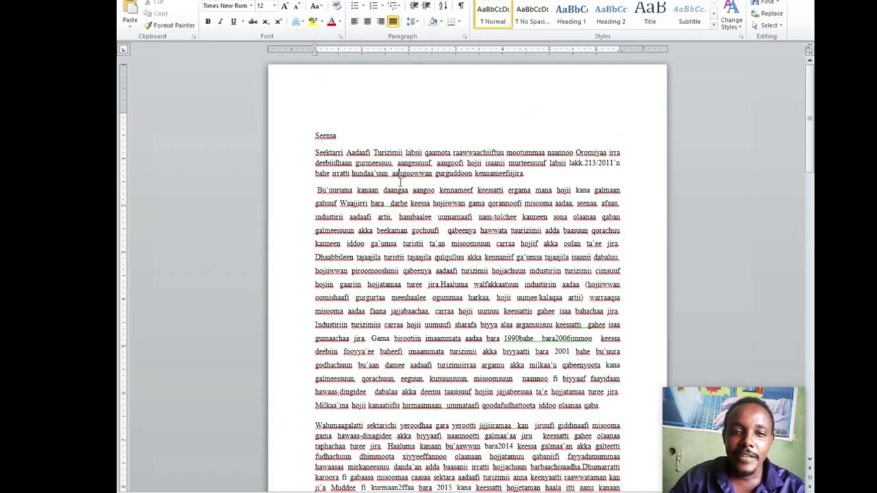
pyautogui.scroll(-3, 440, 251)
pyautogui.scroll(-3, 441, 252)
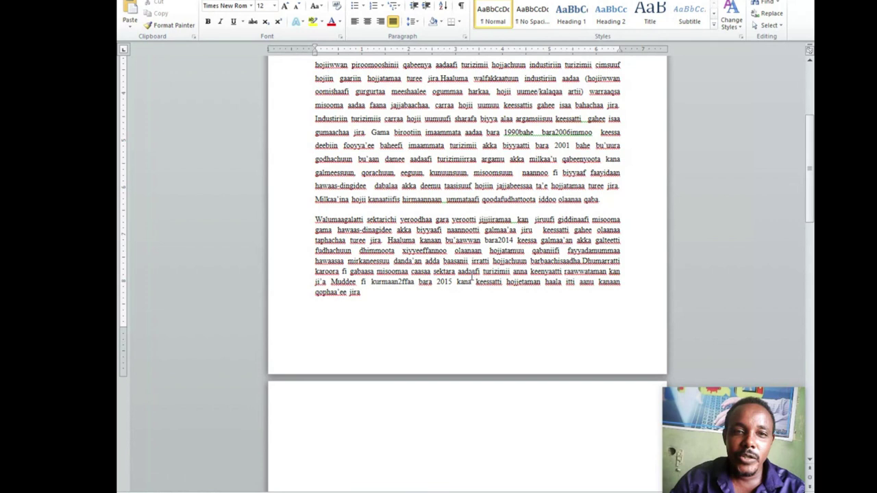
pyautogui.scroll(-2, 470, 274)
pyautogui.scroll(-3, 470, 273)
pyautogui.scroll(-3, 466, 282)
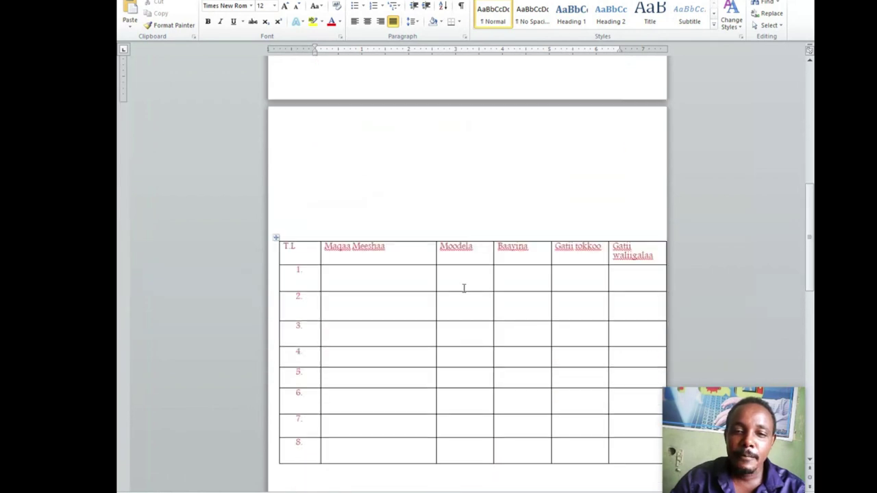
pyautogui.click(461, 285)
pyautogui.click(363, 280)
pyautogui.click(523, 278)
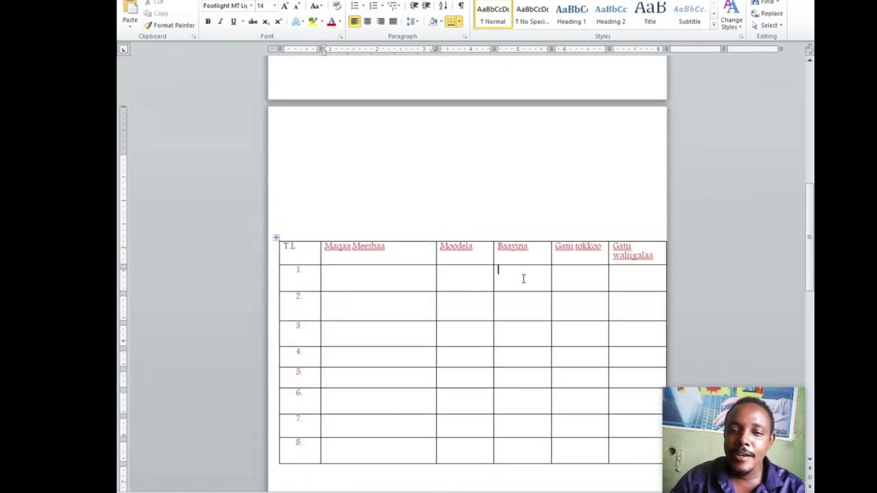
pyautogui.scroll(3, 372, 270)
pyautogui.scroll(3, 372, 263)
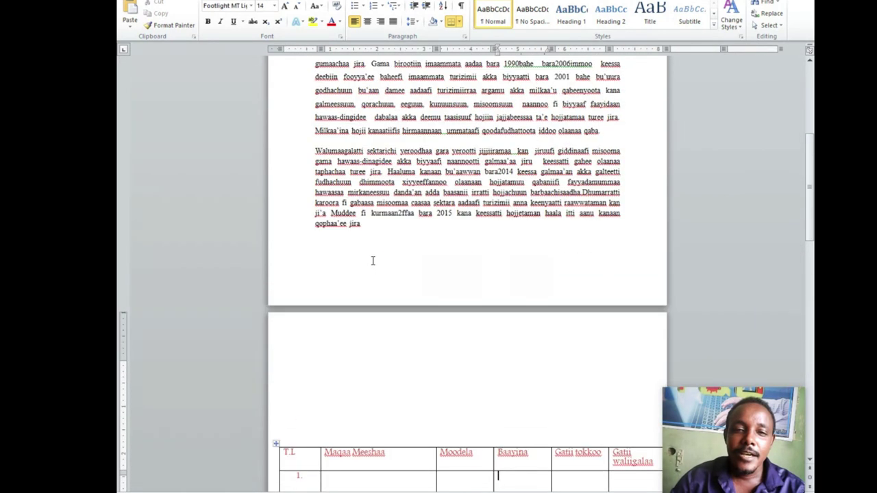
pyautogui.scroll(-2, 448, 292)
pyautogui.scroll(-3, 480, 336)
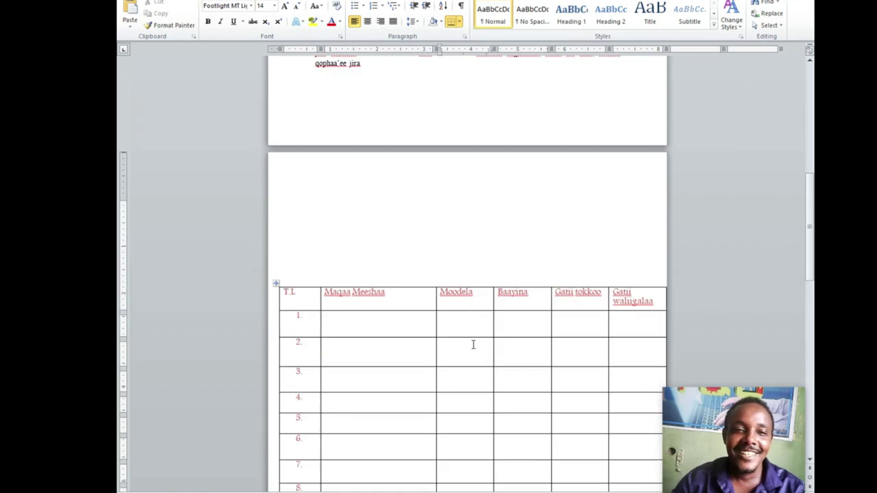
pyautogui.click(463, 353)
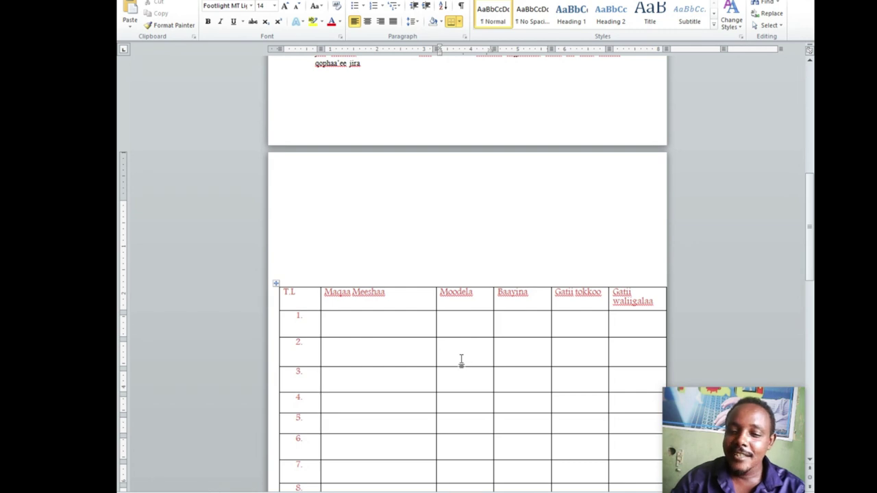
pyautogui.scroll(3, 464, 346)
pyautogui.scroll(3, 463, 329)
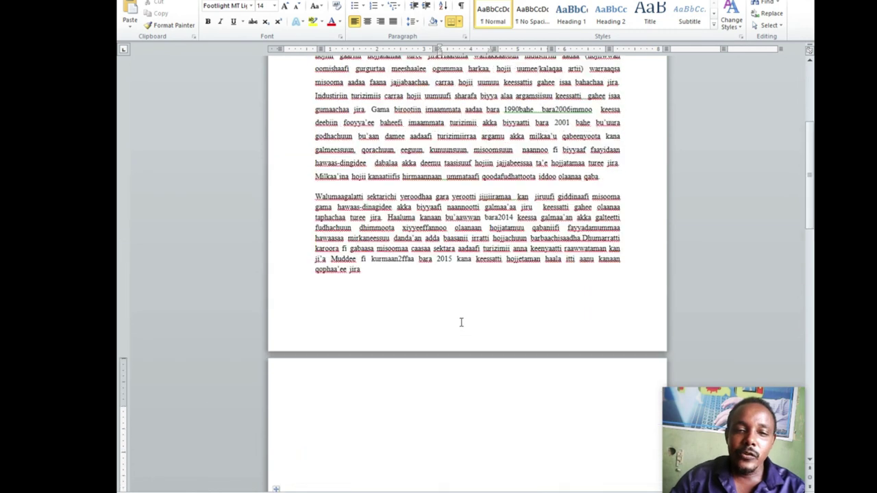
pyautogui.scroll(4, 460, 328)
pyautogui.scroll(3, 460, 326)
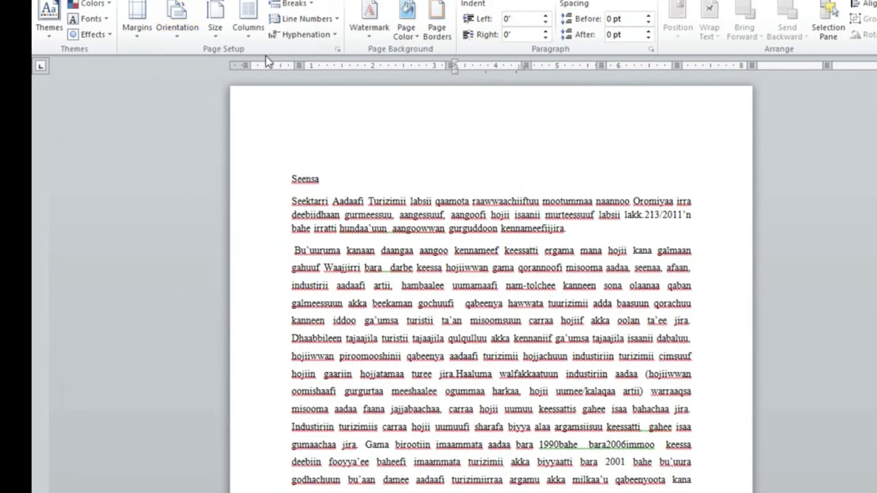
pyautogui.click(337, 51)
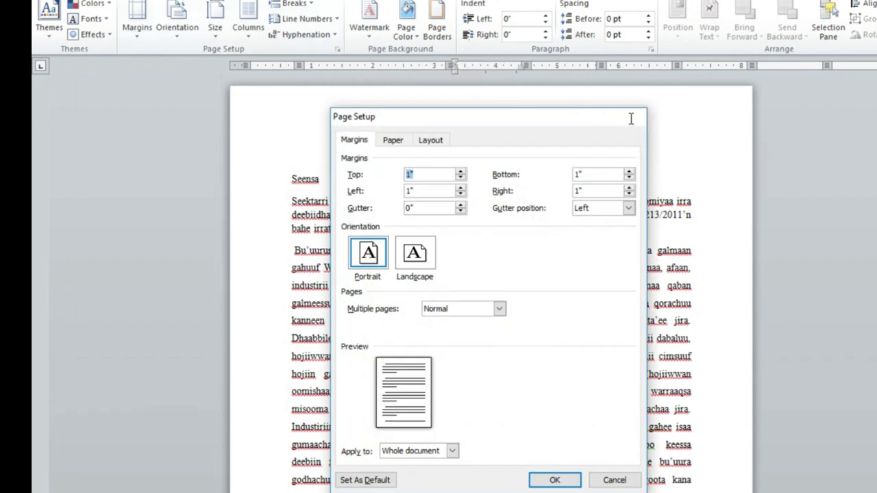
pyautogui.click(629, 118)
pyautogui.scroll(-15, 434, 313)
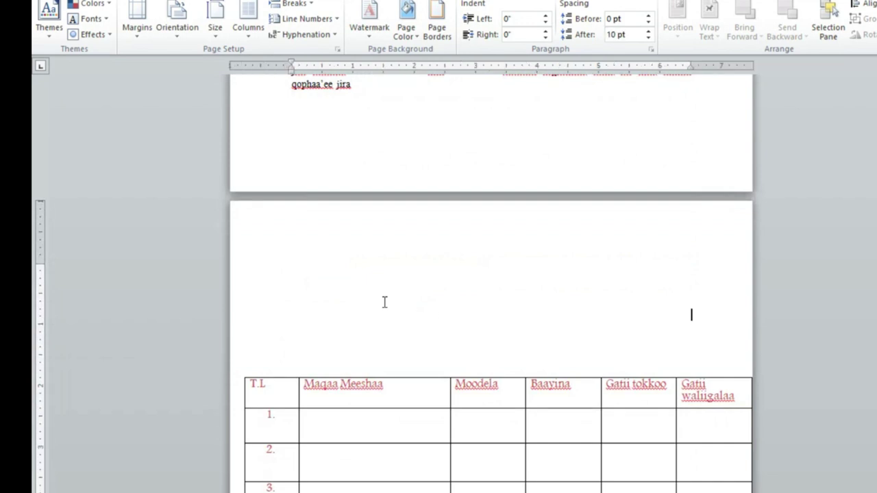
# Step: Select the blank lines and item table, then open the Page Setup dialog
pyautogui.moveTo(450, 278)
pyautogui.mouseDown()
pyautogui.moveTo(569, 490)
pyautogui.moveTo(593, 490)
pyautogui.moveTo(594, 479)
pyautogui.mouseUp()
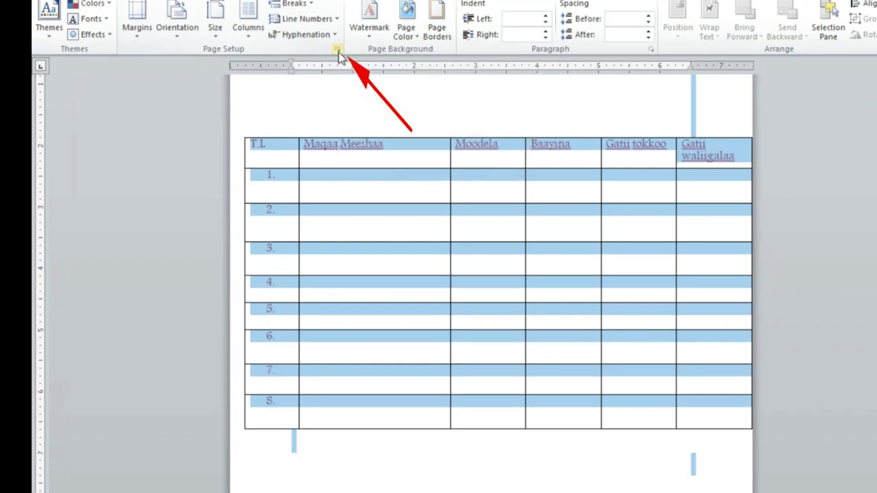
pyautogui.click(337, 52)
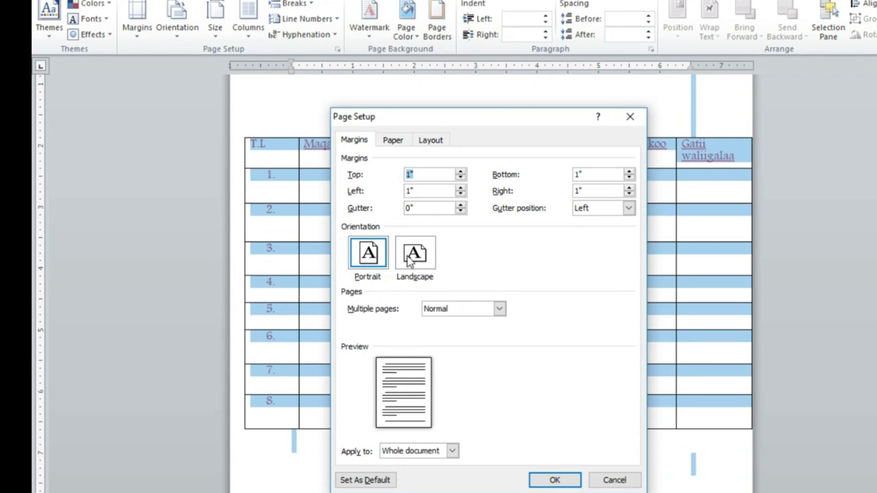
# Step: Choose Landscape orientation applied to Selected text only, and confirm with OK
pyautogui.click(409, 256)
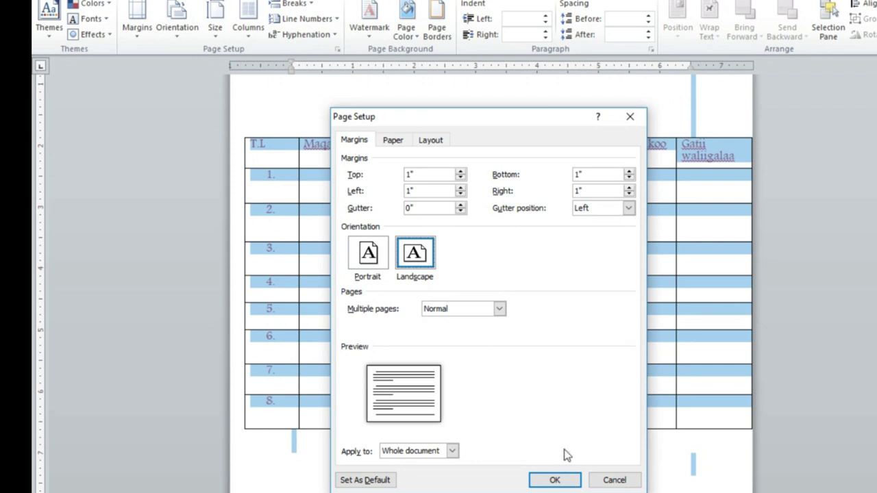
pyautogui.click(417, 452)
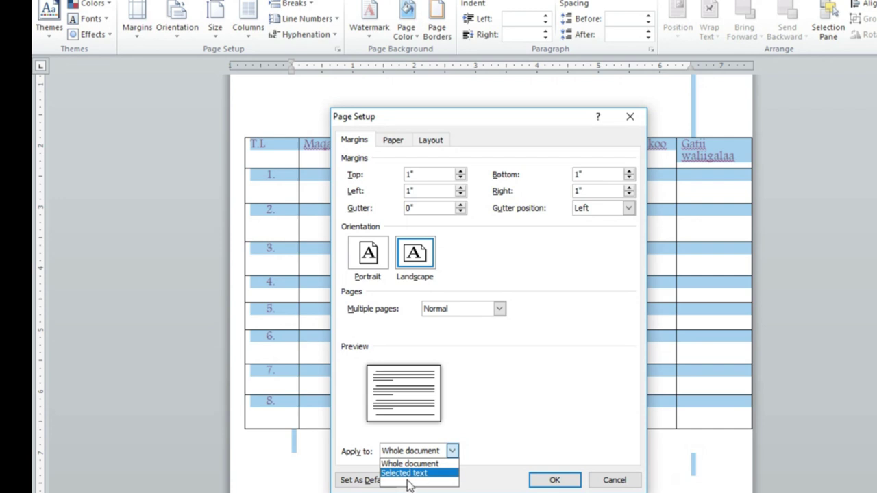
pyautogui.click(408, 473)
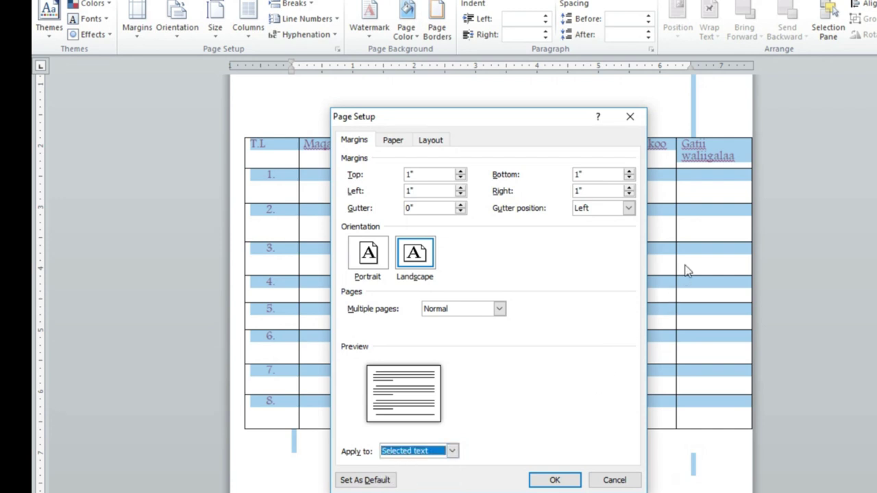
pyautogui.click(413, 457)
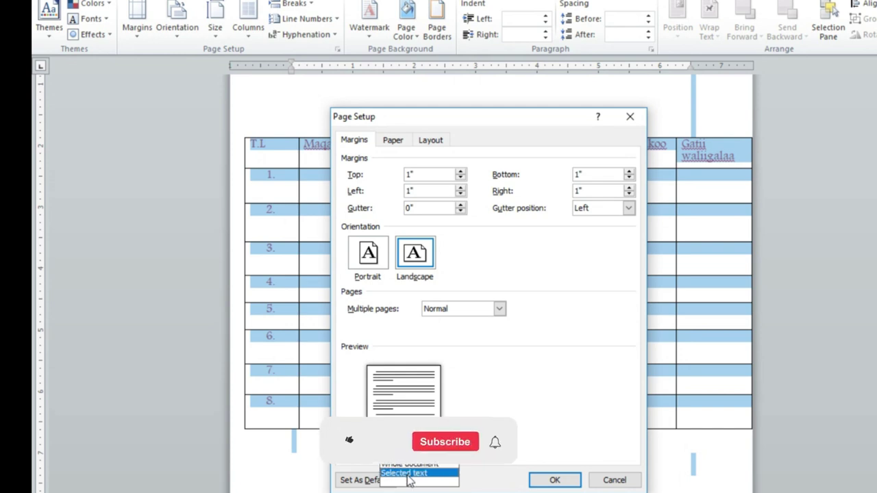
pyautogui.click(408, 474)
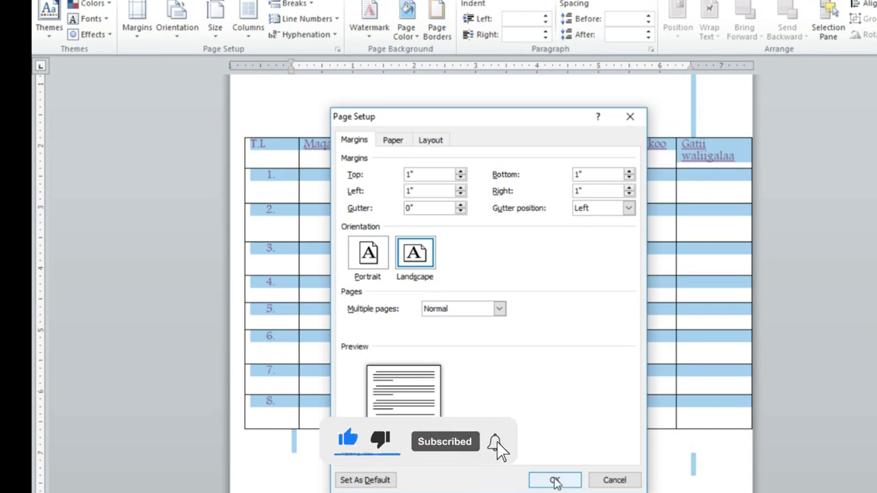
pyautogui.click(554, 480)
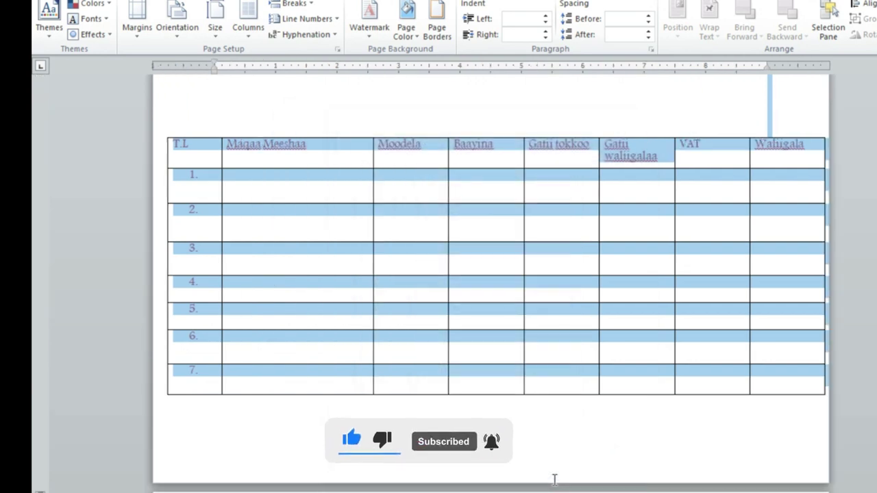
# Step: Scroll up to the essay's second paragraph, then back down to the landscape table
pyautogui.scroll(3, 541, 417)
pyautogui.scroll(3, 541, 426)
pyautogui.scroll(3, 538, 418)
pyautogui.scroll(5, 533, 405)
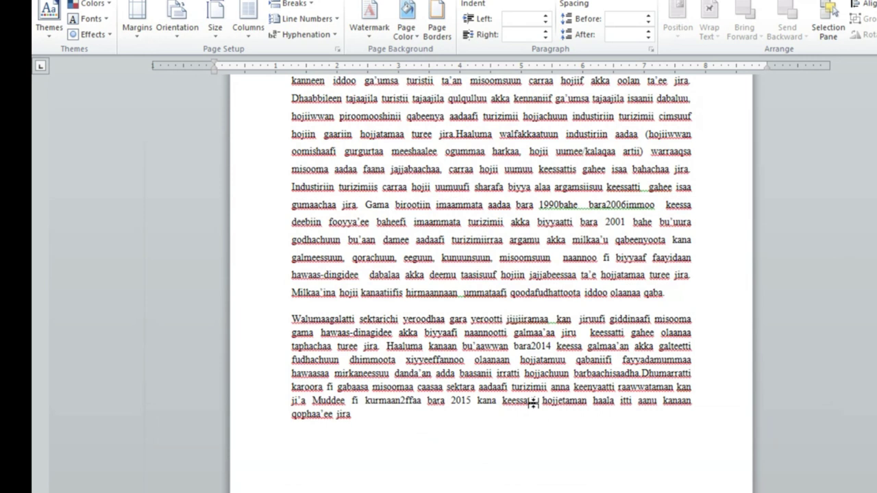
pyautogui.scroll(3, 533, 406)
pyautogui.scroll(5, 534, 404)
pyautogui.click(506, 392)
pyautogui.scroll(-3, 502, 388)
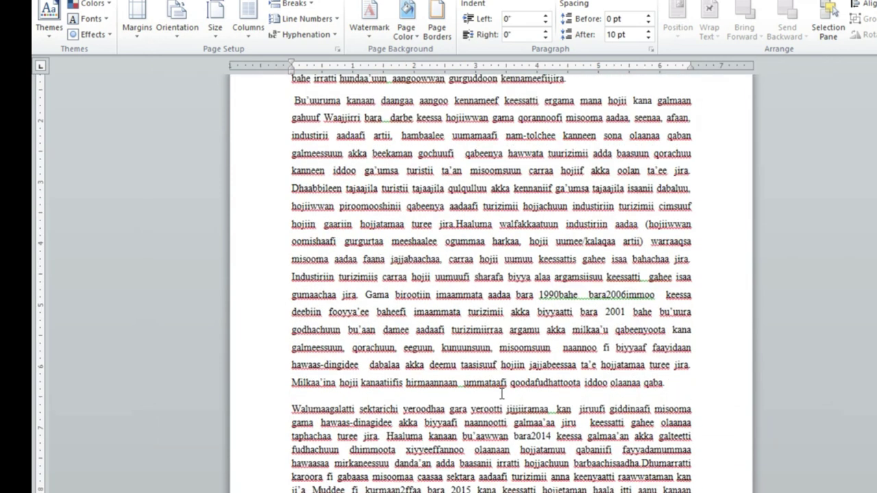
pyautogui.scroll(-4, 500, 388)
pyautogui.scroll(7, 499, 377)
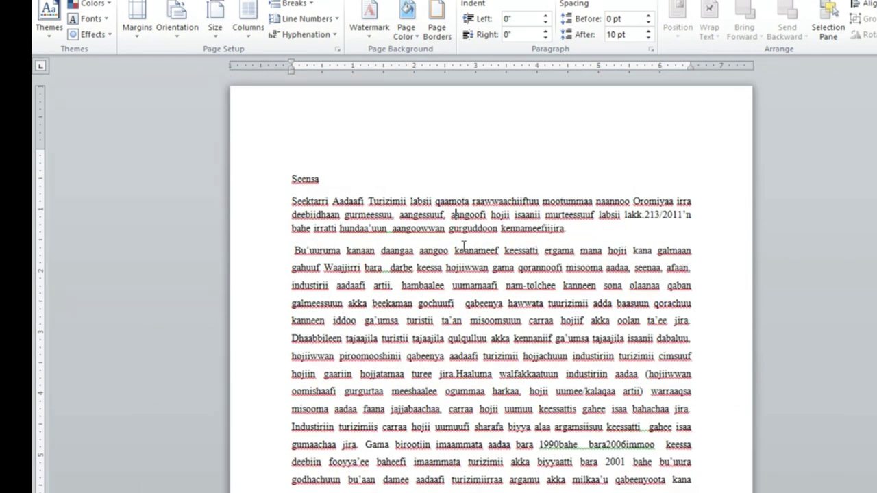
pyautogui.scroll(-3, 466, 274)
pyautogui.scroll(-5, 472, 381)
pyautogui.scroll(-3, 472, 382)
pyautogui.scroll(-3, 473, 377)
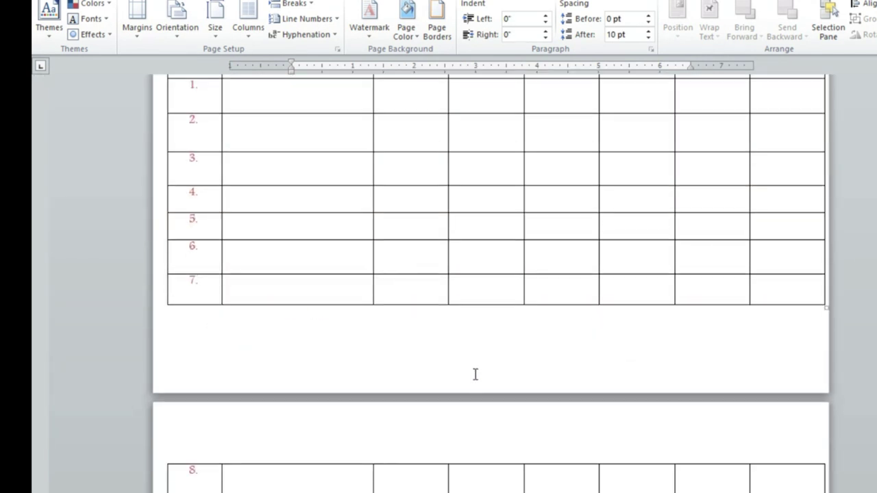
pyautogui.scroll(3, 480, 370)
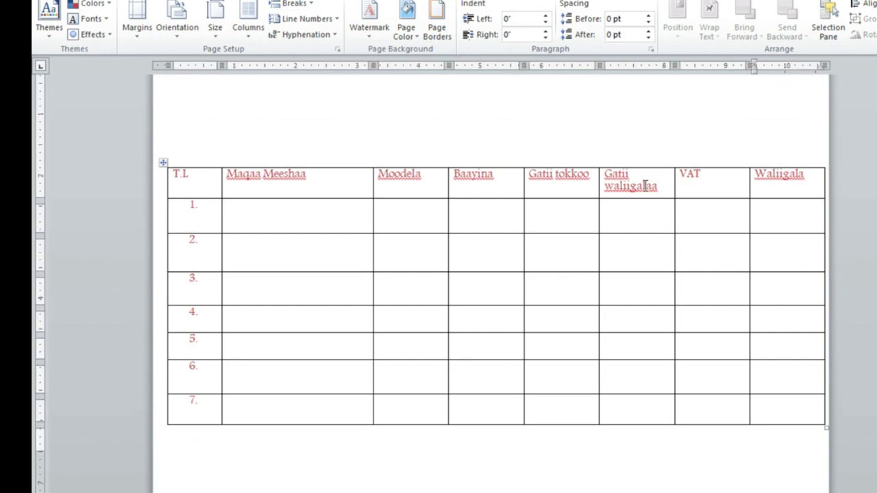
# Step: Select the Gatii waliigalaa, VAT and Waliigala columns, then clear the selection
pyautogui.moveTo(652, 164)
pyautogui.mouseDown()
pyautogui.moveTo(689, 189)
pyautogui.moveTo(837, 407)
pyautogui.mouseUp()
pyautogui.click(699, 180)
pyautogui.click(673, 179)
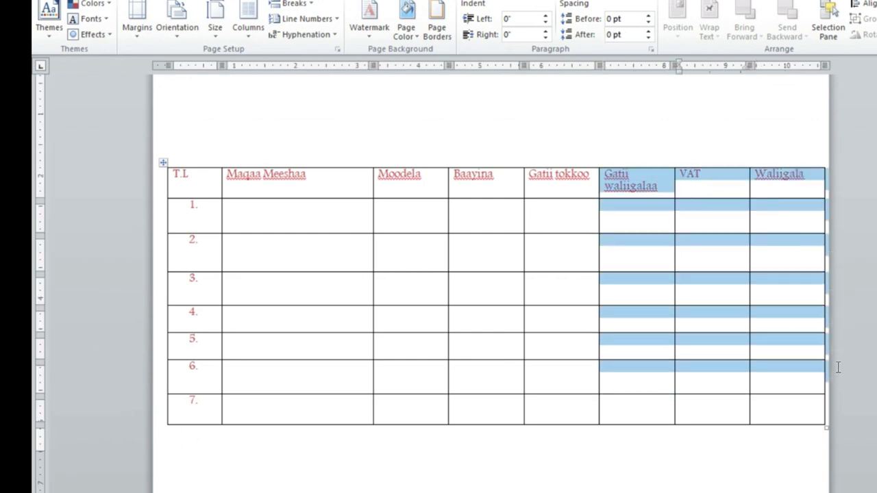
pyautogui.click(630, 249)
pyautogui.scroll(-3, 398, 295)
pyautogui.scroll(3, 371, 308)
# Step: Delete the blank lines above the item table with Backspace
pyautogui.scroll(7, 343, 281)
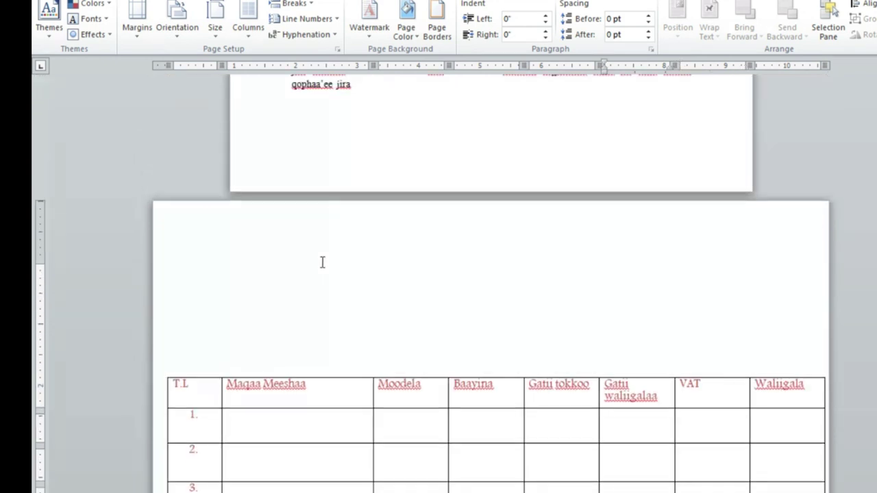
pyautogui.click(270, 320)
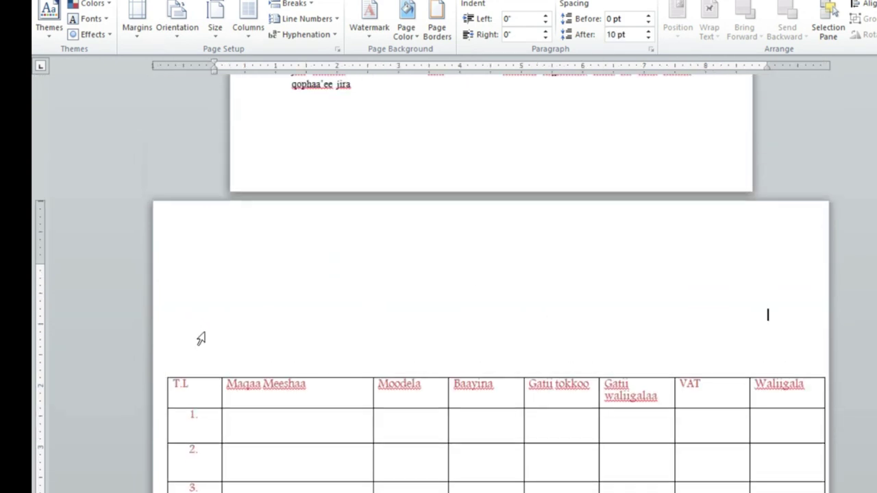
pyautogui.press('BackSpace')
pyautogui.press('BackSpace')
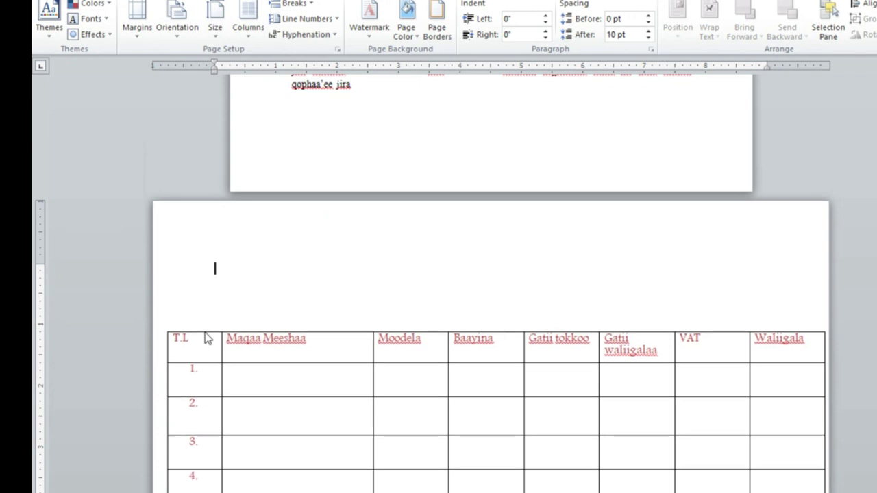
pyautogui.scroll(-4, 235, 324)
pyautogui.scroll(-3, 268, 358)
pyautogui.scroll(3, 268, 358)
pyautogui.scroll(4, 268, 358)
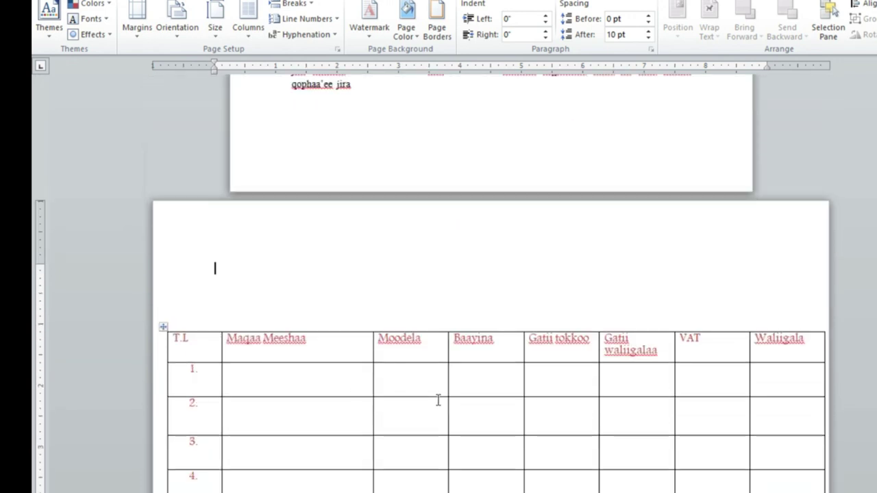
# Step: Check the table's row 1 cells and the line above it, then scroll to the document start
pyautogui.click(443, 379)
pyautogui.click(489, 391)
pyautogui.scroll(5, 489, 390)
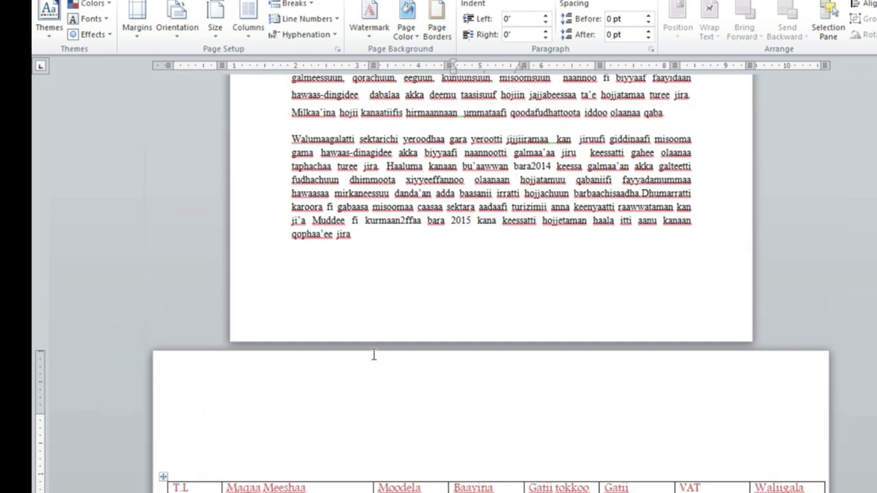
pyautogui.click(310, 404)
pyautogui.press('Up')
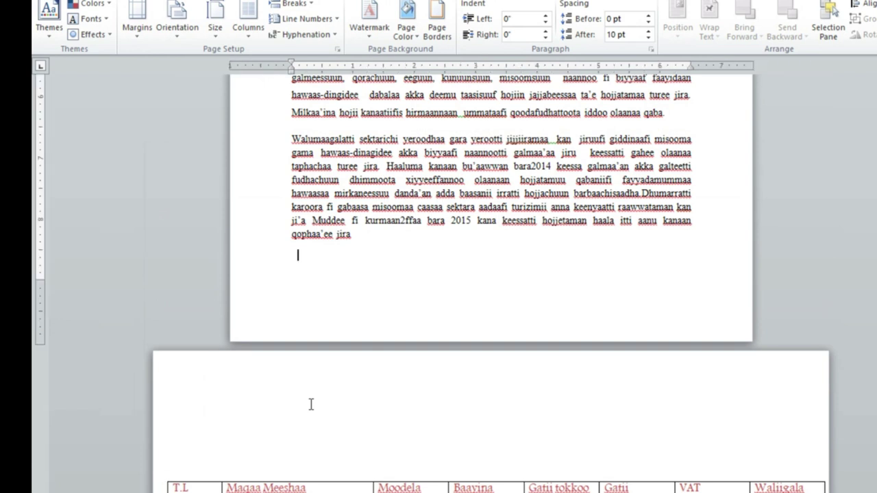
pyautogui.click(299, 412)
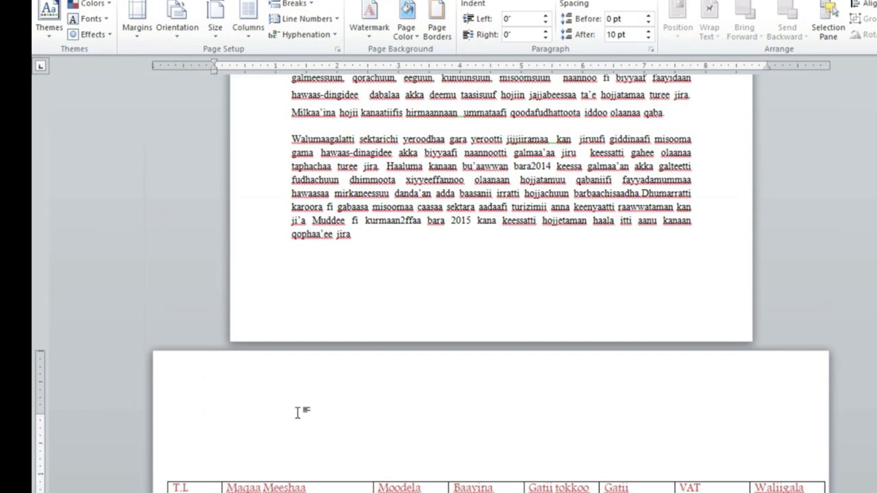
pyautogui.scroll(-4, 295, 409)
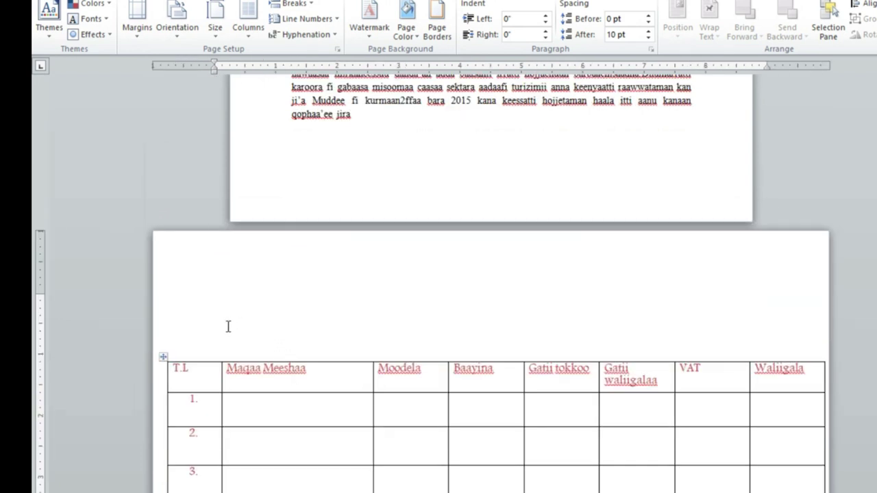
pyautogui.scroll(3, 235, 369)
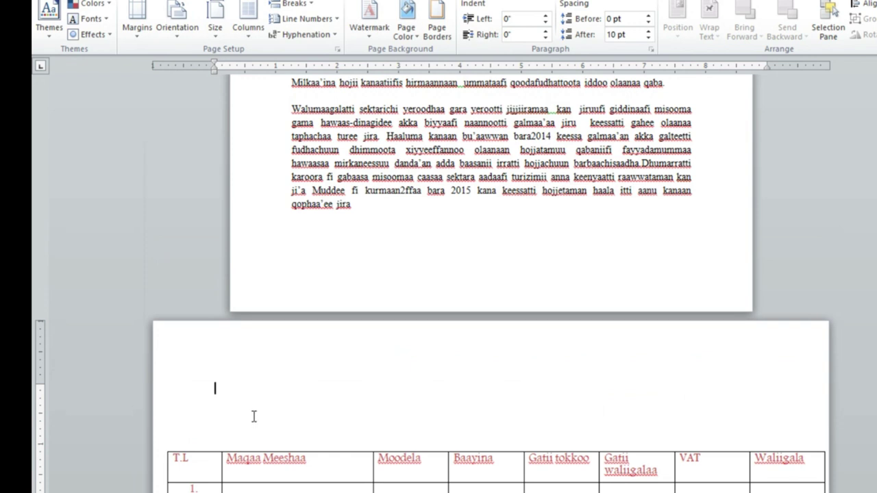
pyautogui.scroll(-1, 254, 417)
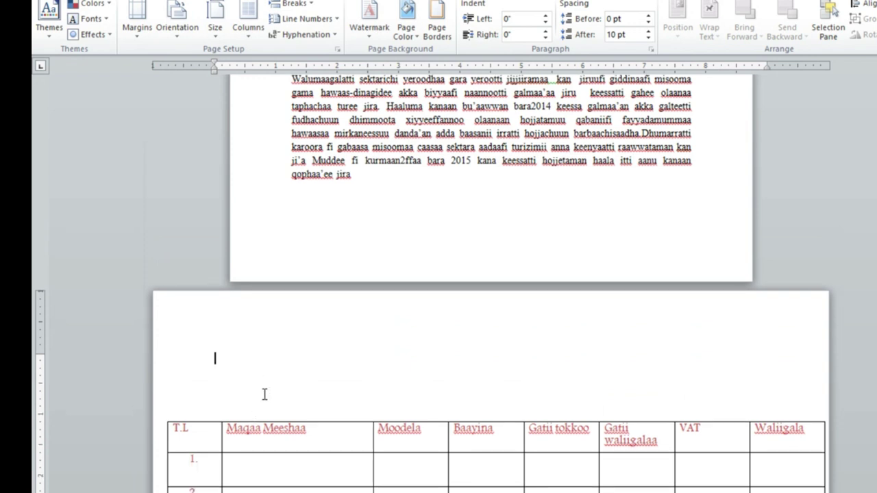
pyautogui.scroll(4, 268, 383)
pyautogui.scroll(5, 274, 378)
pyautogui.scroll(1, 356, 349)
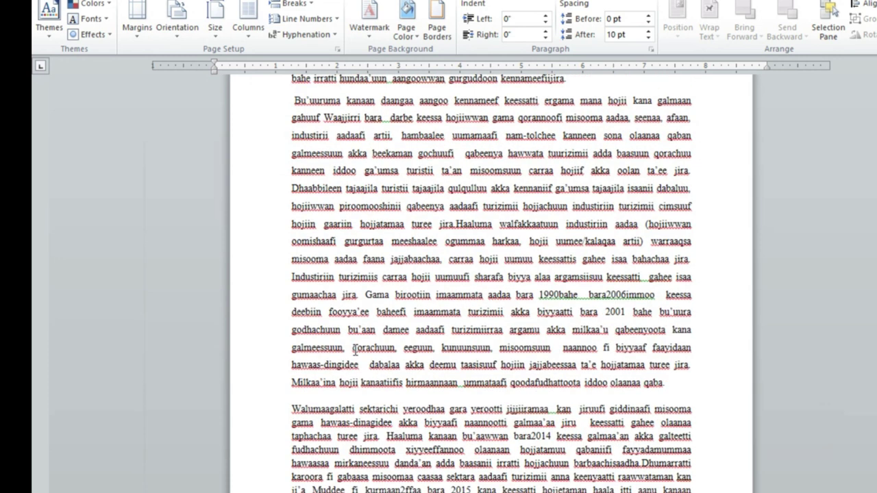
pyautogui.scroll(4, 359, 363)
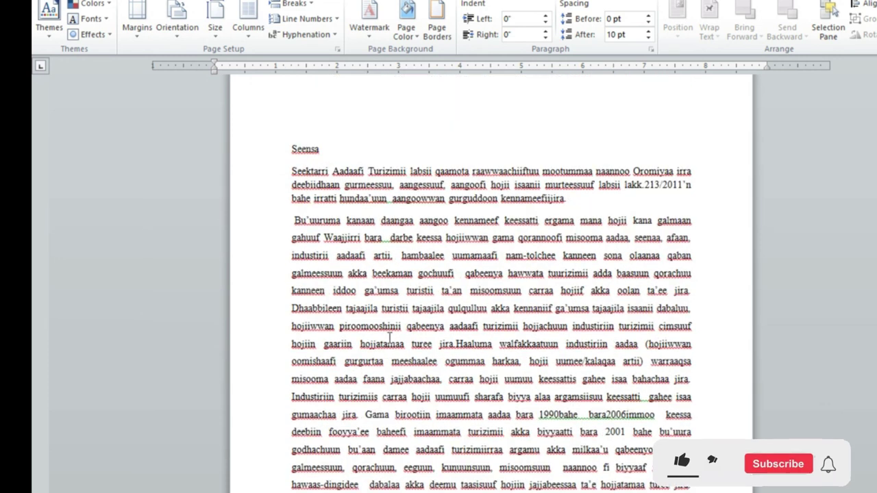
# Step: Scroll down to the item table and place the caret in its Maqaa Meeshaa column
pyautogui.scroll(1, 396, 344)
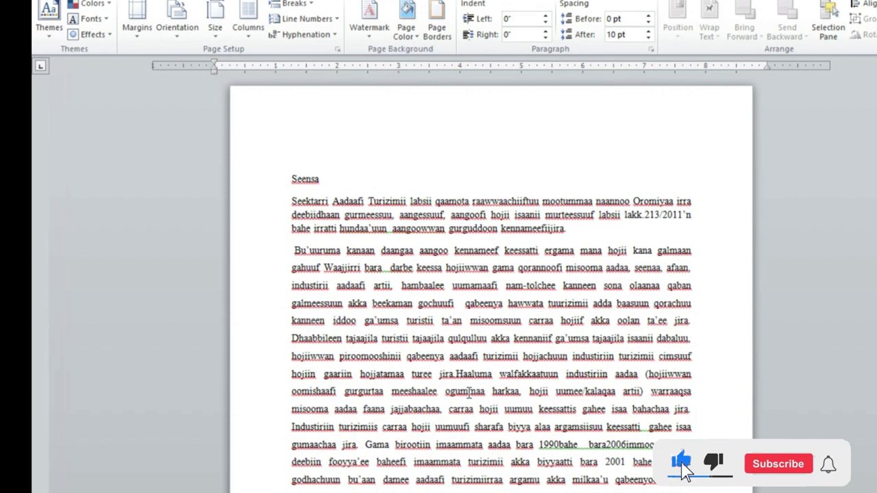
pyautogui.scroll(-5, 473, 425)
pyautogui.scroll(-5, 483, 411)
pyautogui.scroll(-10, 478, 462)
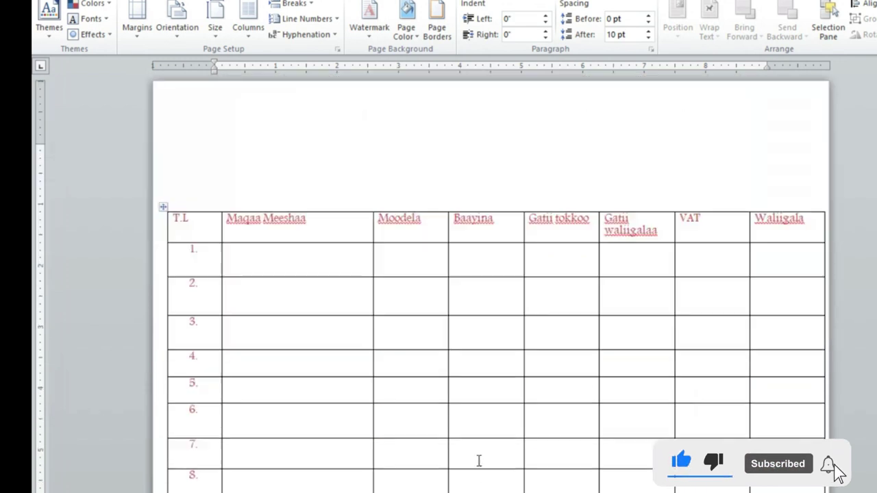
pyautogui.scroll(-6, 480, 456)
pyautogui.click(467, 287)
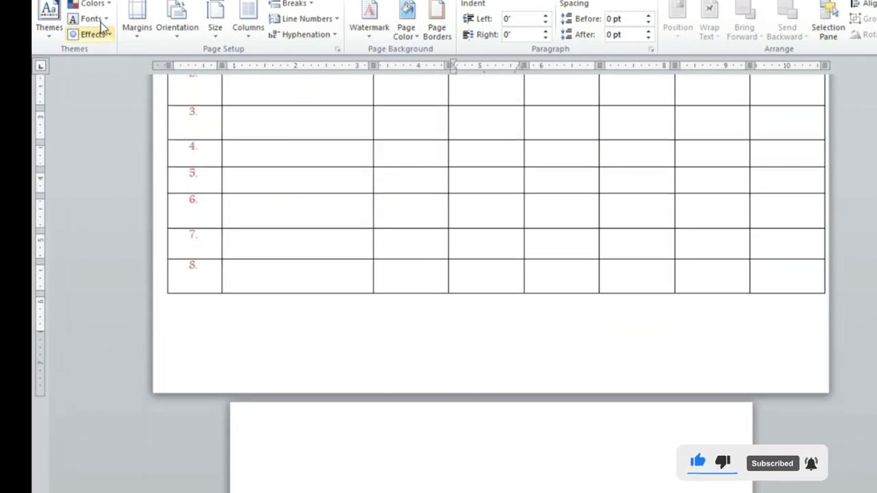
pyautogui.scroll(4, 446, 218)
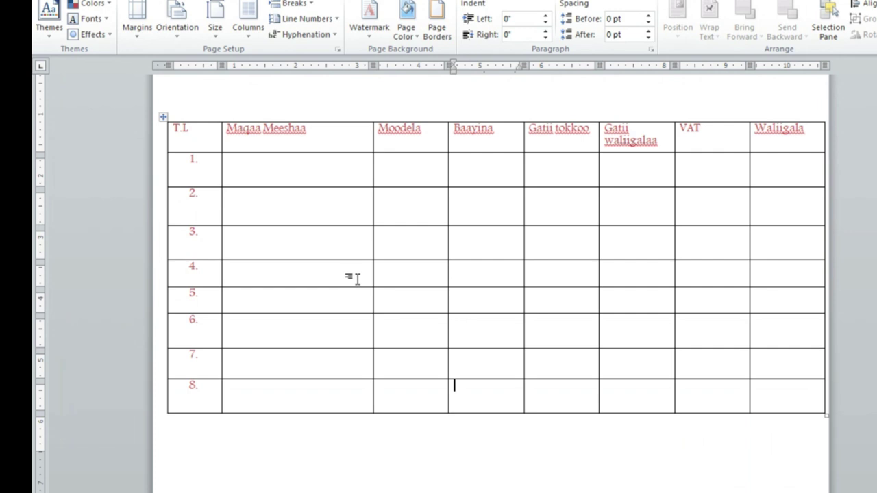
pyautogui.click(303, 209)
pyautogui.scroll(4, 445, 285)
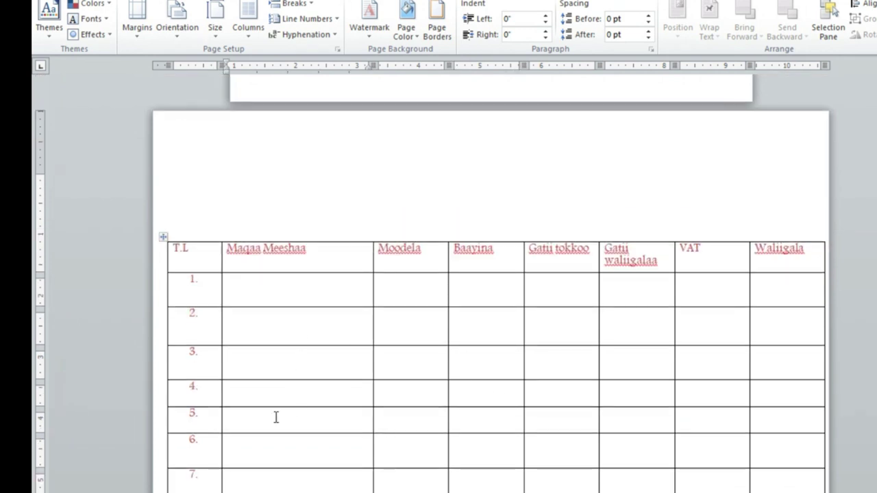
# Step: Drag the T.L and Maqaa Meeshaa column borders left to narrow both columns
pyautogui.click(223, 374)
pyautogui.moveTo(221, 368); pyautogui.dragTo(217, 368)
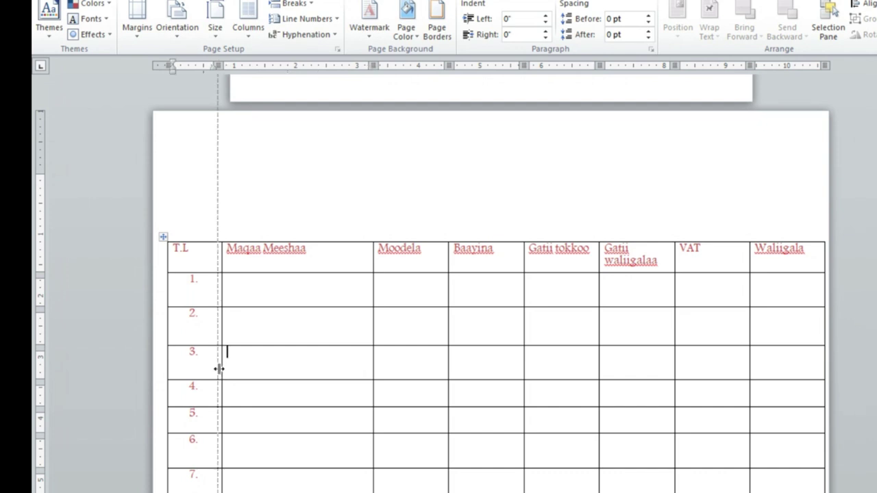
pyautogui.moveTo(371, 370); pyautogui.dragTo(363, 370)
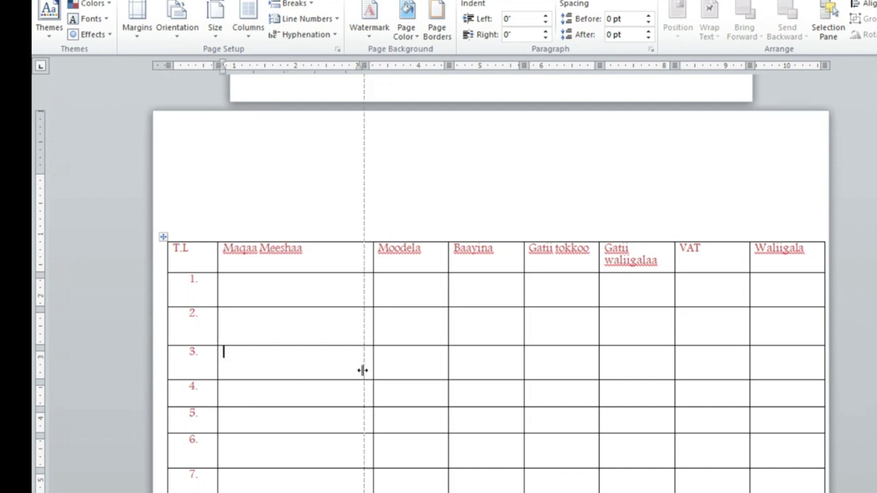
pyautogui.scroll(-1, 658, 400)
pyautogui.scroll(-2, 658, 400)
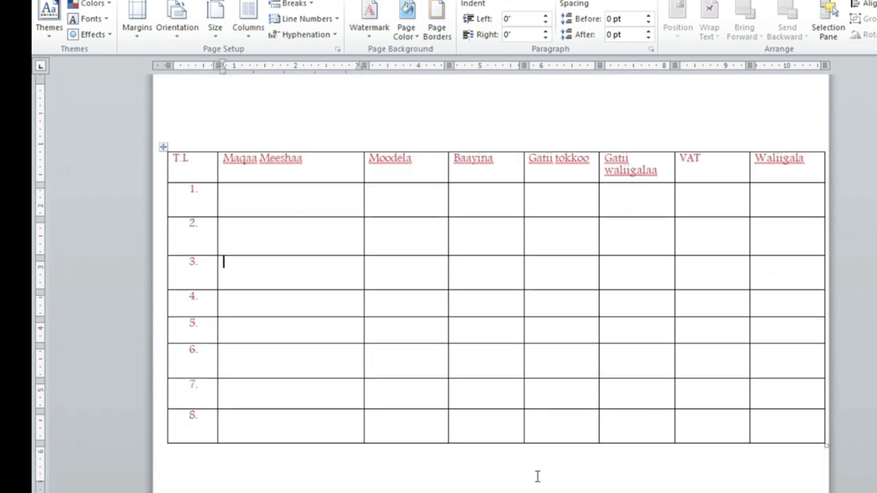
pyautogui.scroll(4, 490, 459)
pyautogui.scroll(4, 486, 454)
pyautogui.scroll(4, 487, 454)
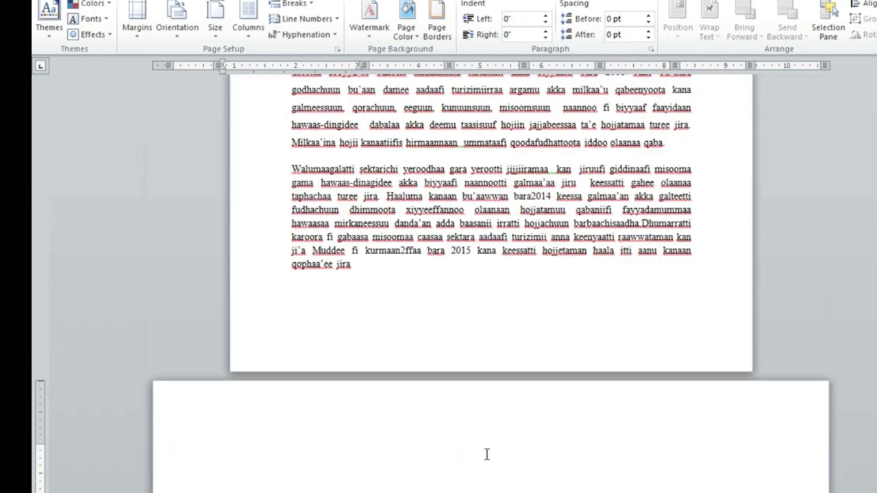
pyautogui.scroll(2, 486, 454)
pyautogui.scroll(4, 487, 454)
pyautogui.scroll(5, 487, 454)
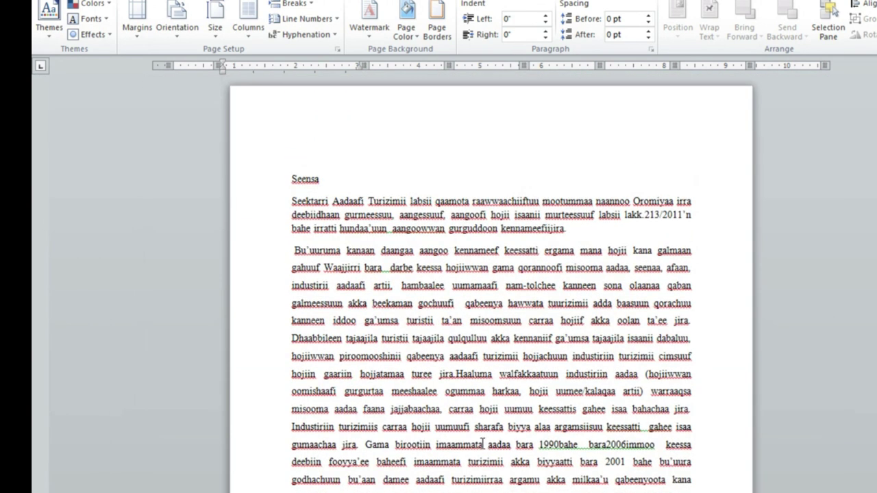
pyautogui.click(468, 392)
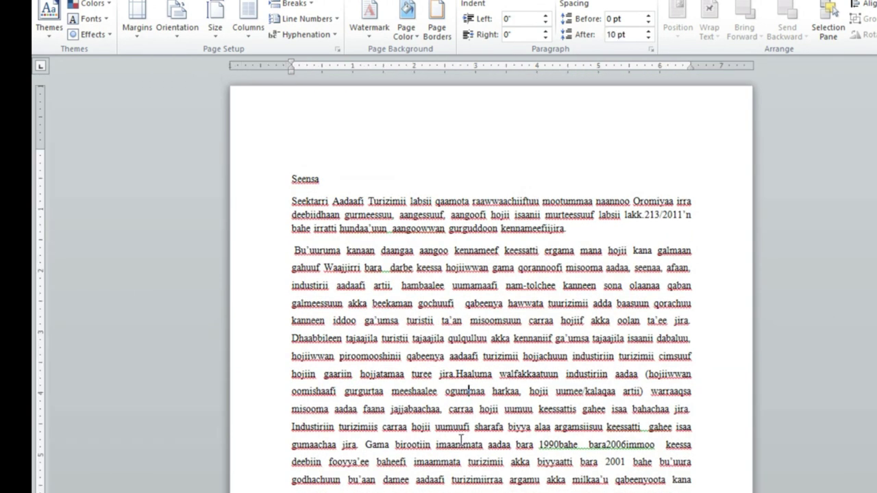
pyautogui.scroll(-8, 461, 439)
pyautogui.scroll(-5, 461, 439)
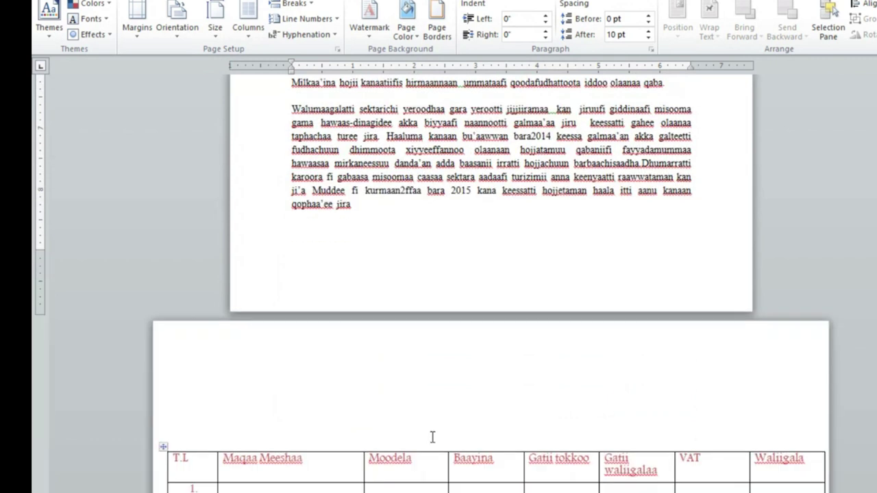
pyautogui.click(404, 437)
pyautogui.click(453, 488)
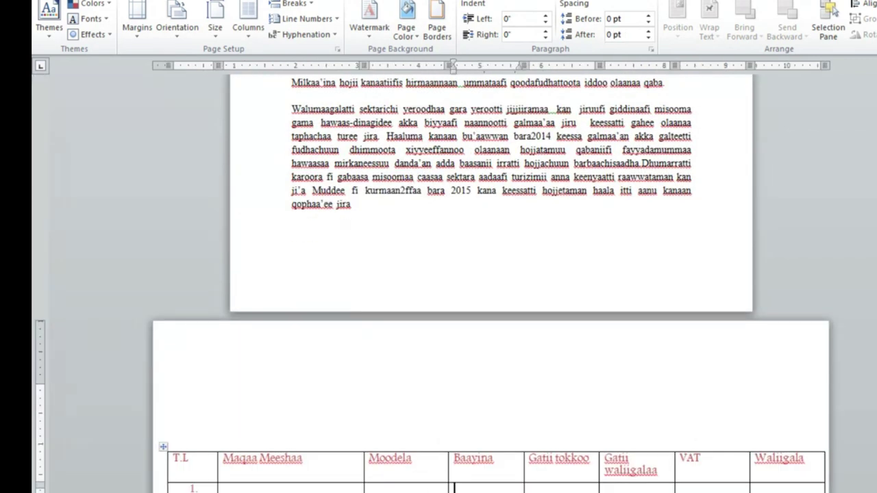
pyautogui.click(381, 490)
pyautogui.press('Left')
pyautogui.scroll(-3, 389, 485)
pyautogui.scroll(-9, 388, 485)
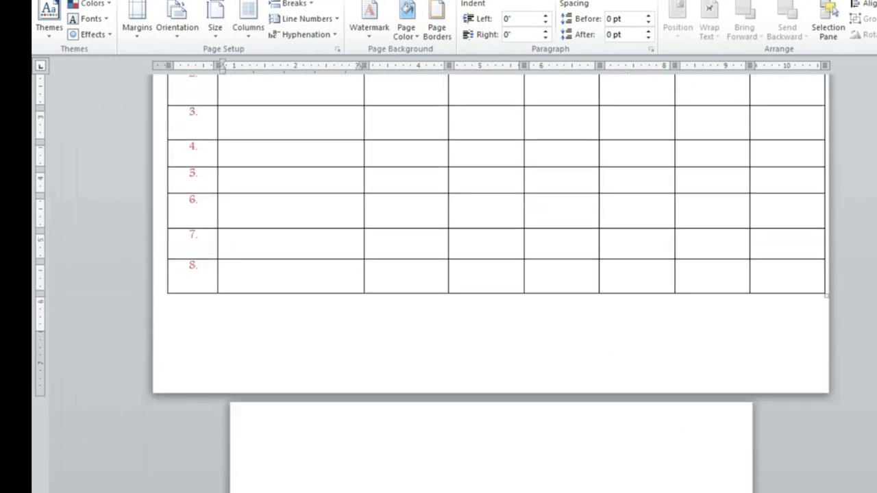
pyautogui.click(427, 276)
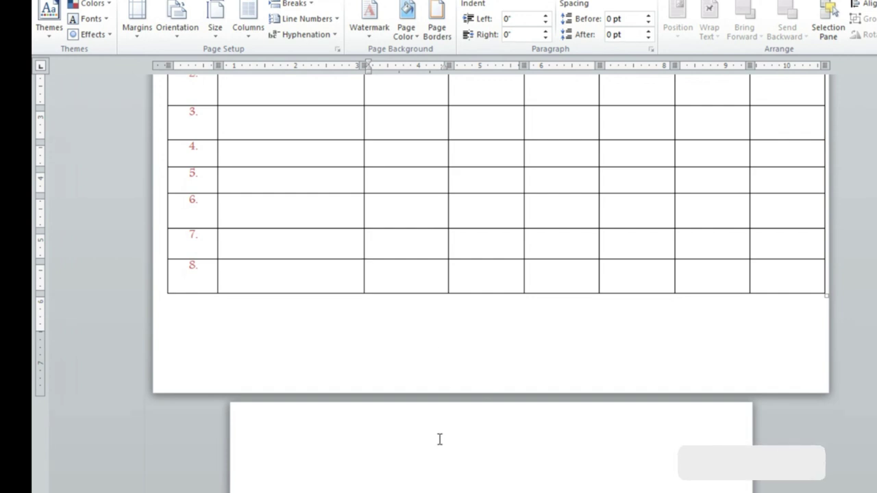